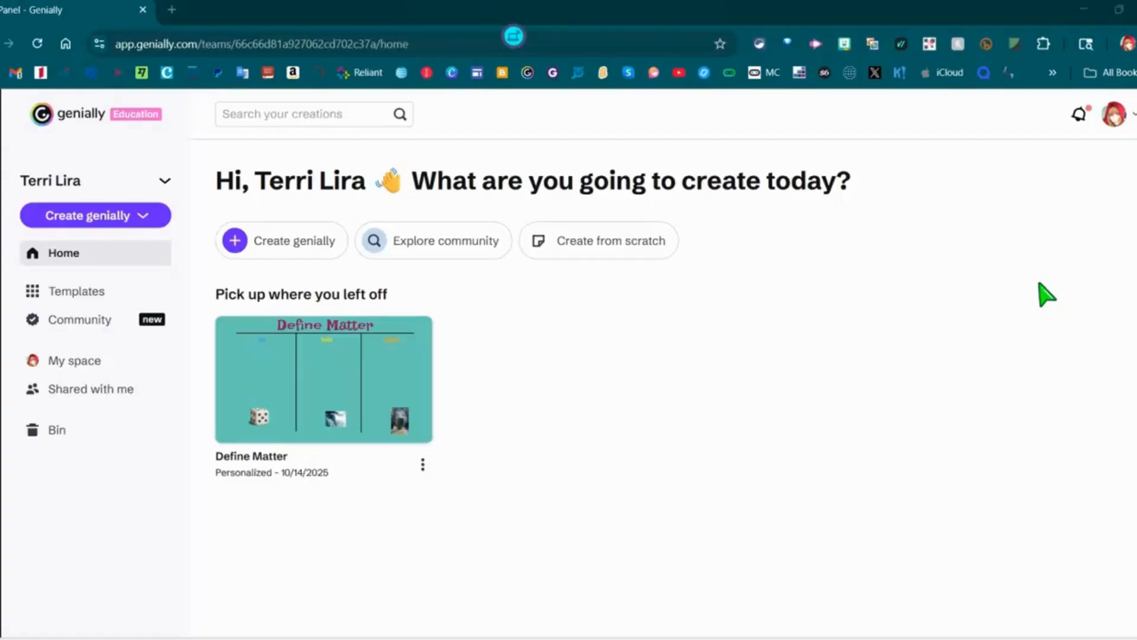
# - Create a new blank genially from scratch and hide its canvas settings
pyautogui.click(583, 249)
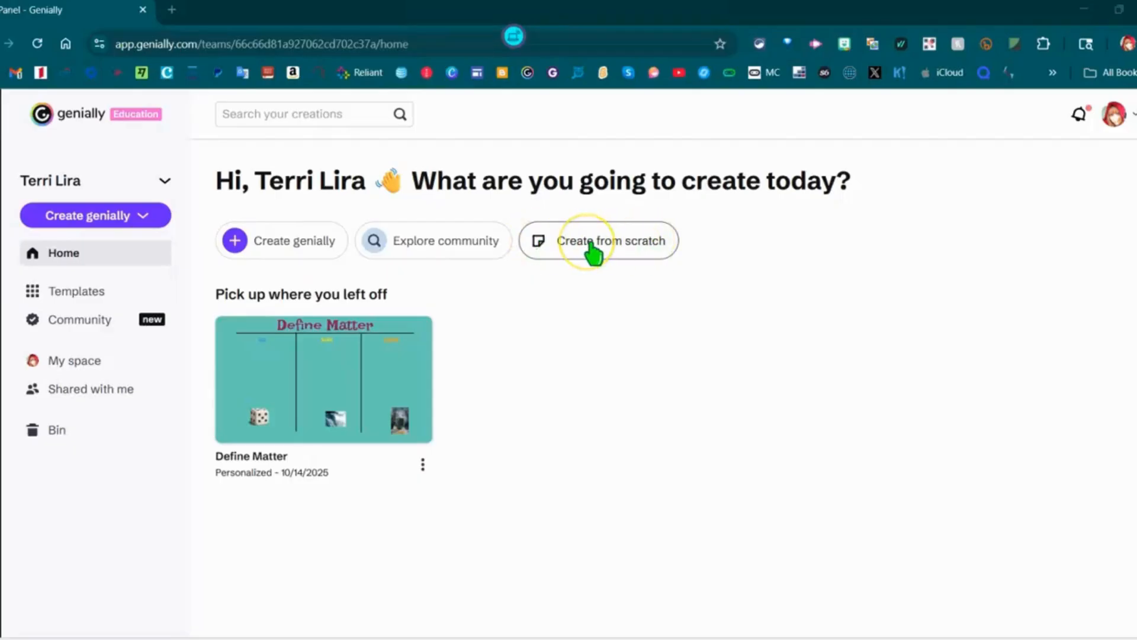
pyautogui.click(589, 244)
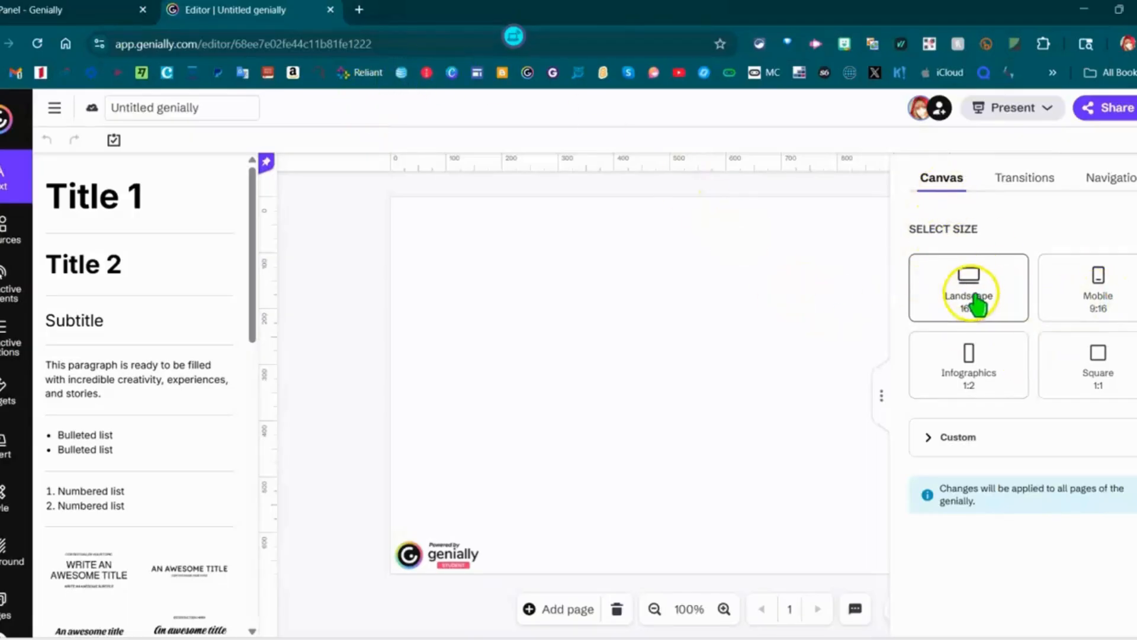
pyautogui.click(879, 404)
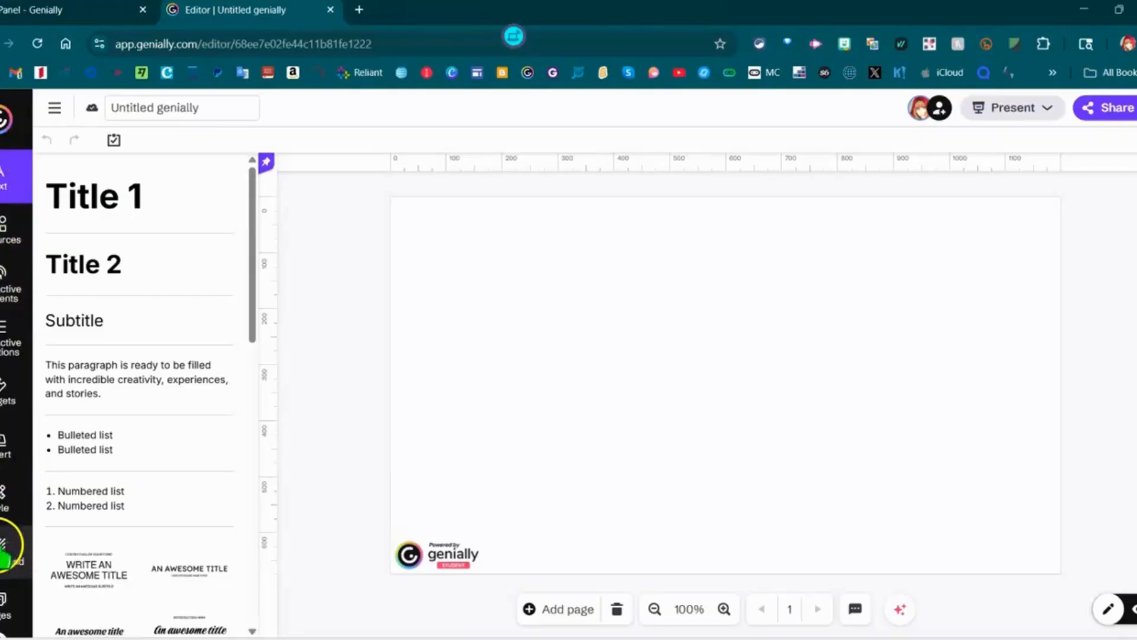
# - Examine the canvas background options and look through the library of ready-made backgrounds
pyautogui.click(4, 551)
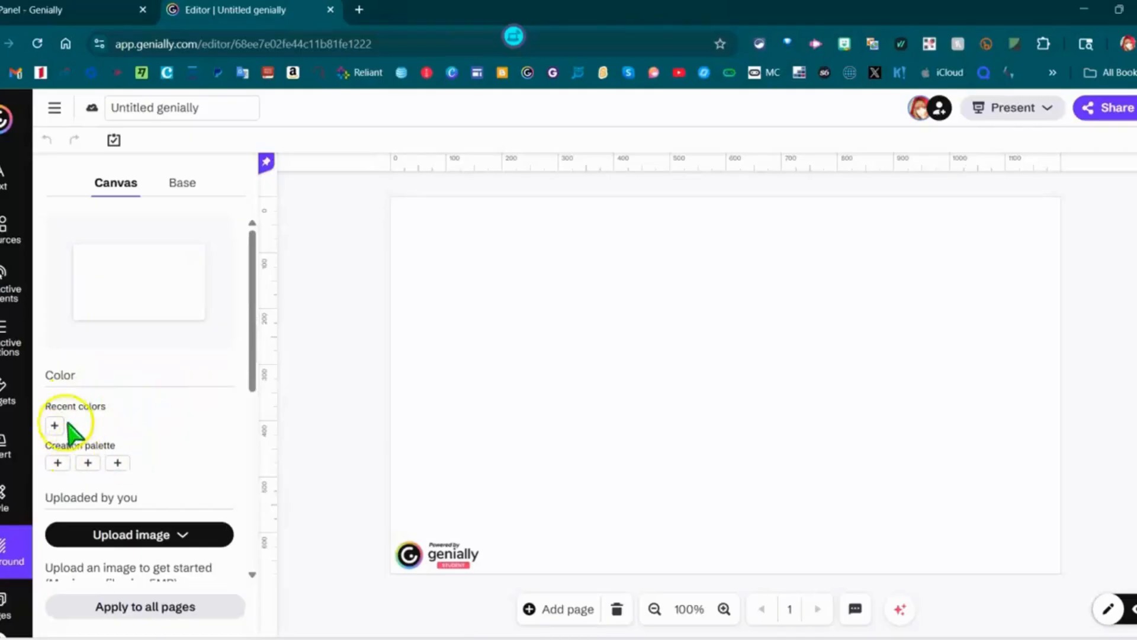
pyautogui.scroll(-3, 160, 394)
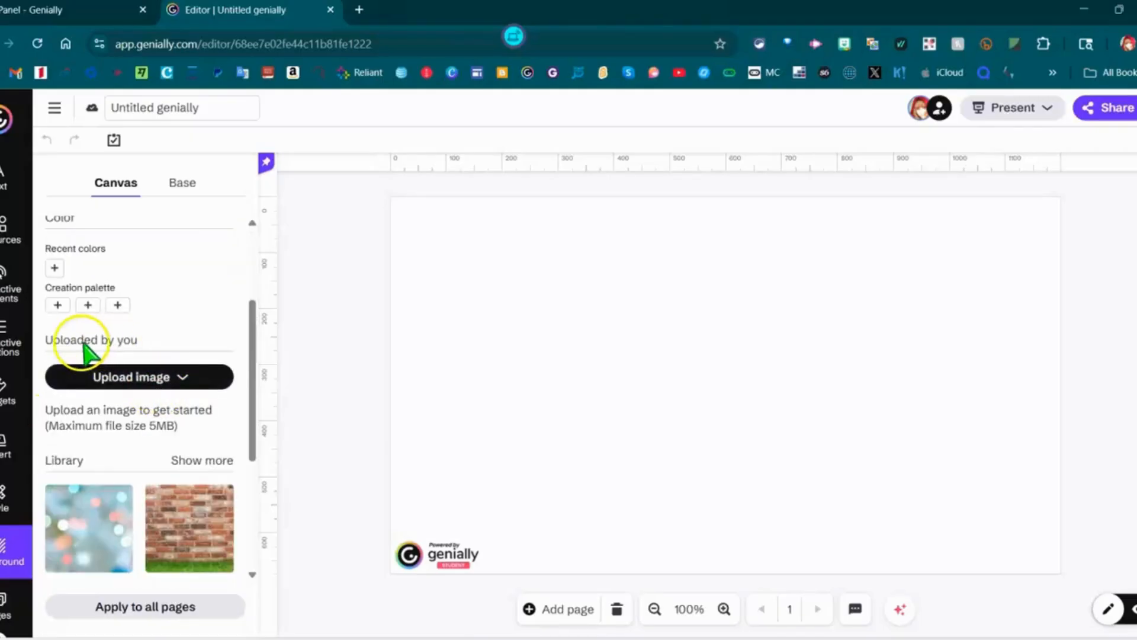
pyautogui.scroll(-3, 112, 474)
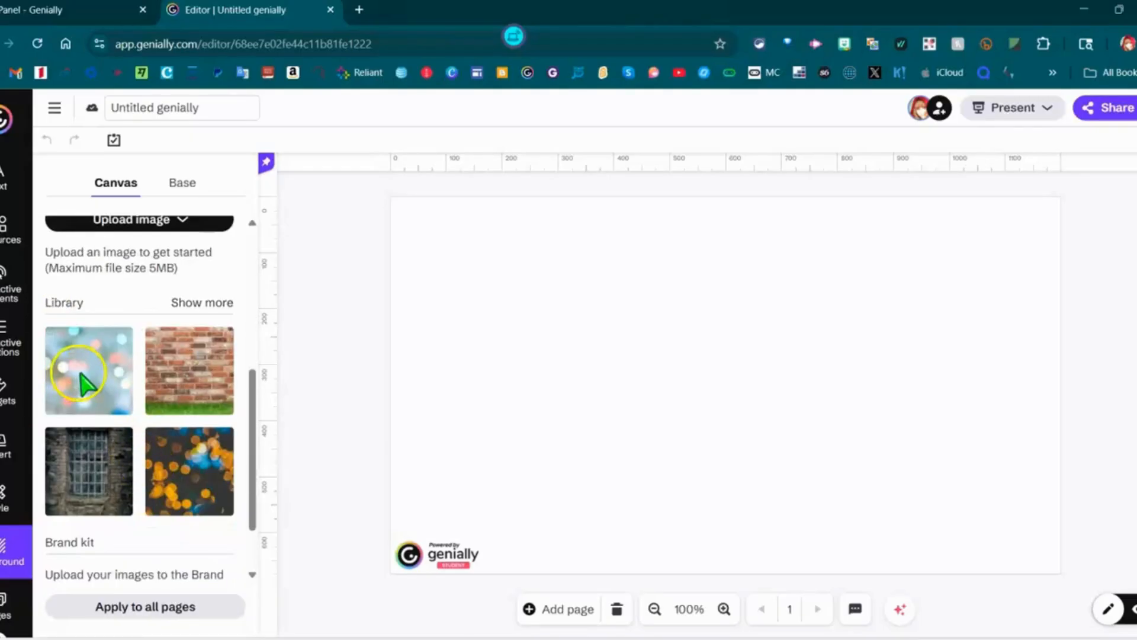
pyautogui.click(199, 305)
pyautogui.scroll(-10, 121, 445)
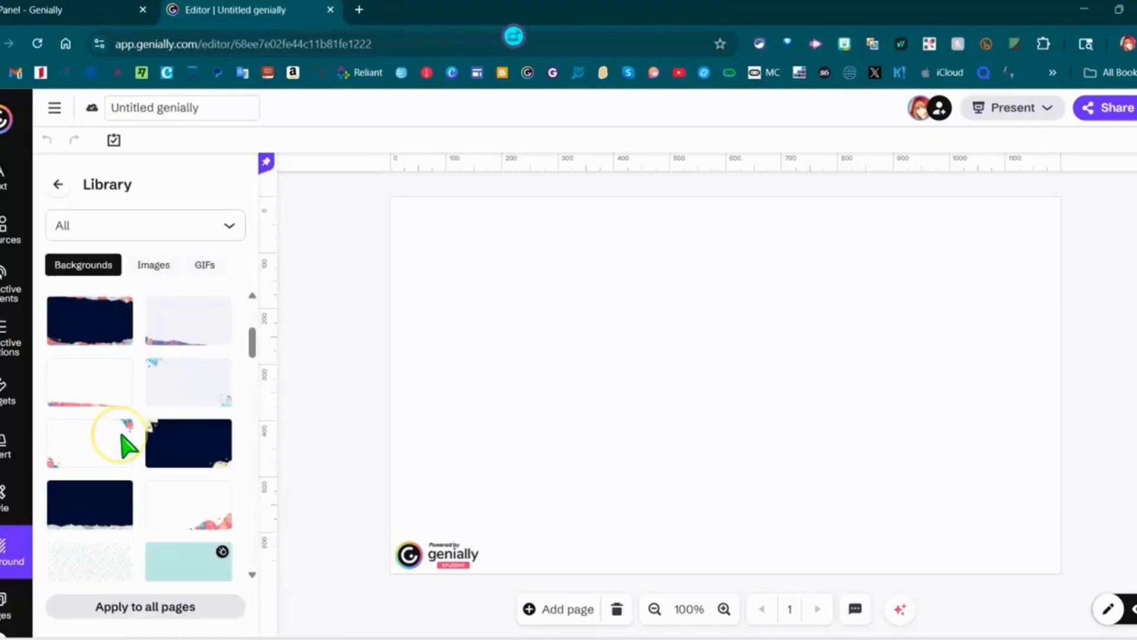
pyautogui.scroll(-3, 124, 445)
pyautogui.scroll(12, 124, 446)
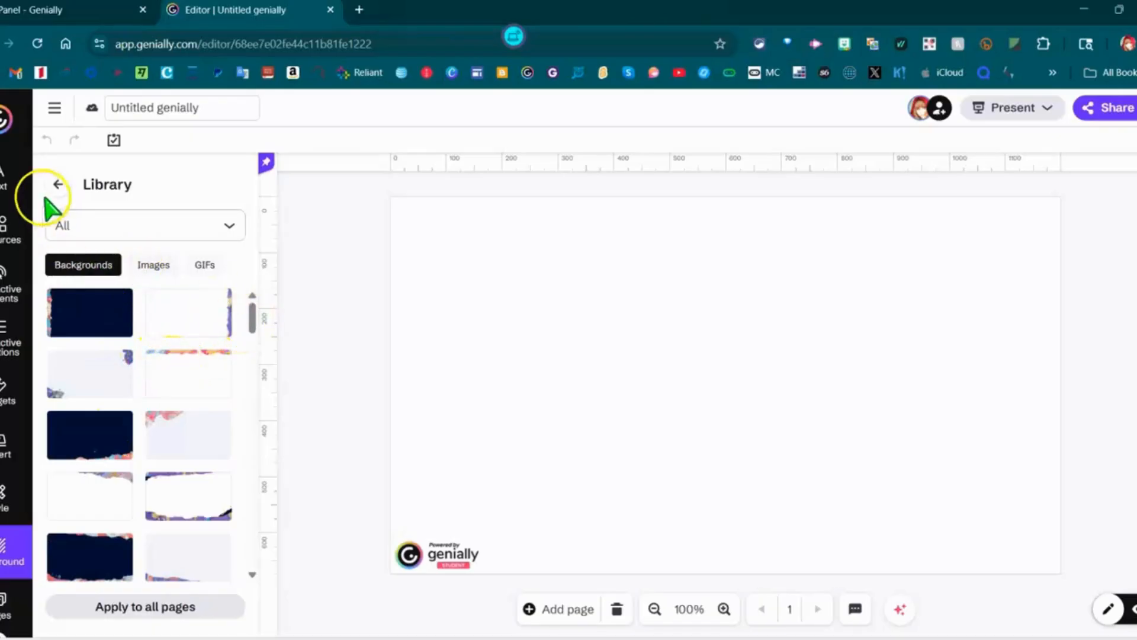
pyautogui.click(58, 184)
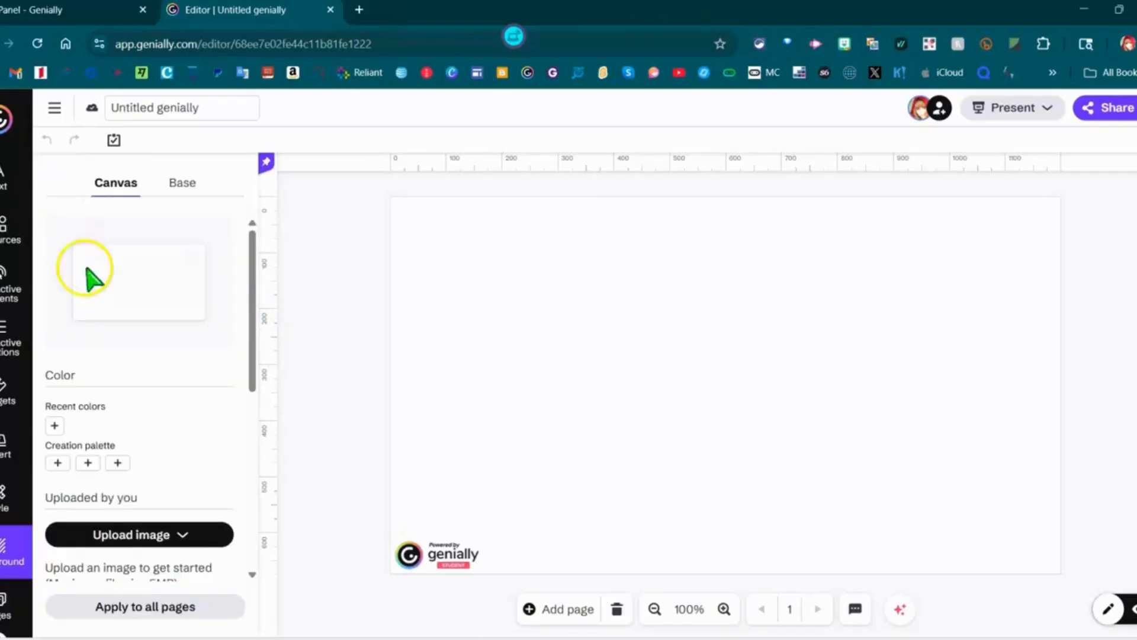
# - Fill the canvas background with the solid teal-green colour #35caa4
pyautogui.click(52, 425)
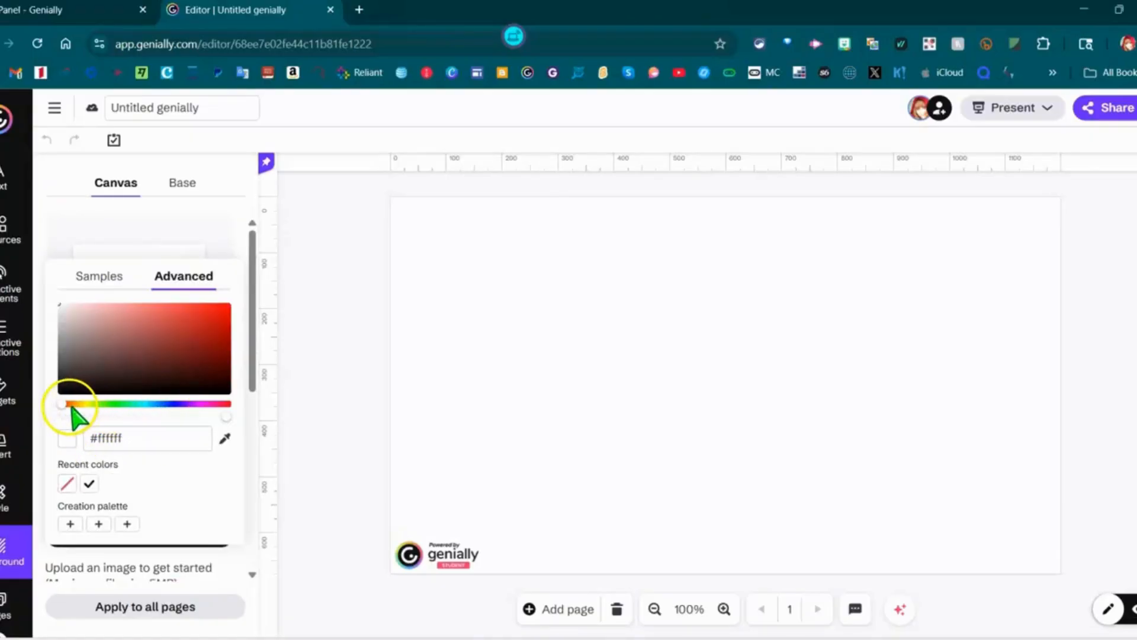
pyautogui.moveTo(62, 408); pyautogui.dragTo(112, 409)
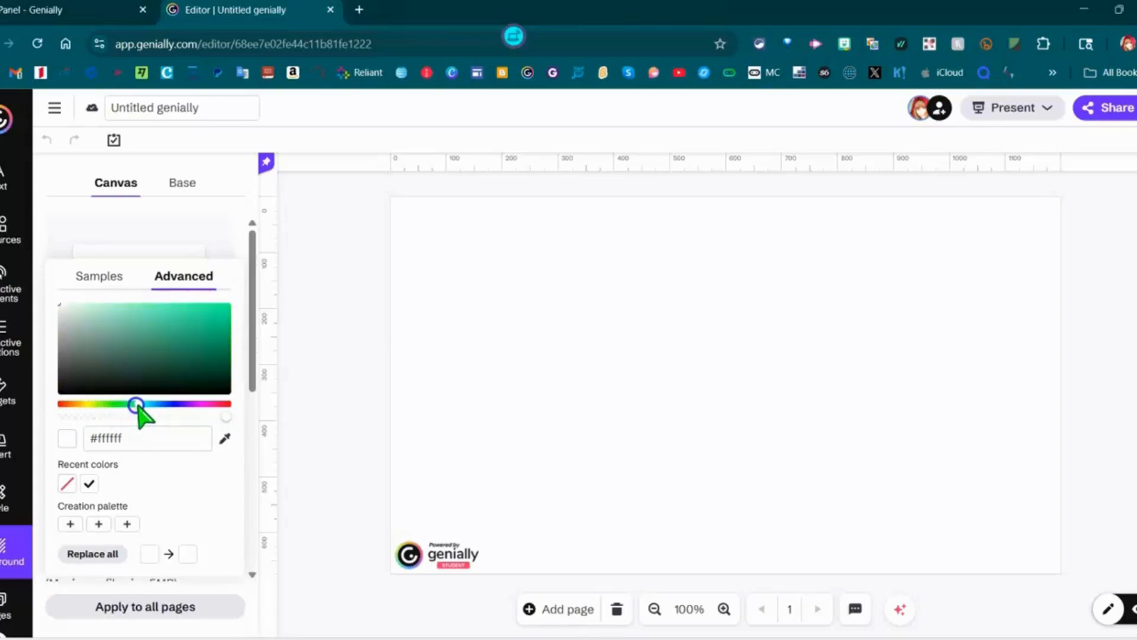
pyautogui.moveTo(189, 354); pyautogui.dragTo(189, 323)
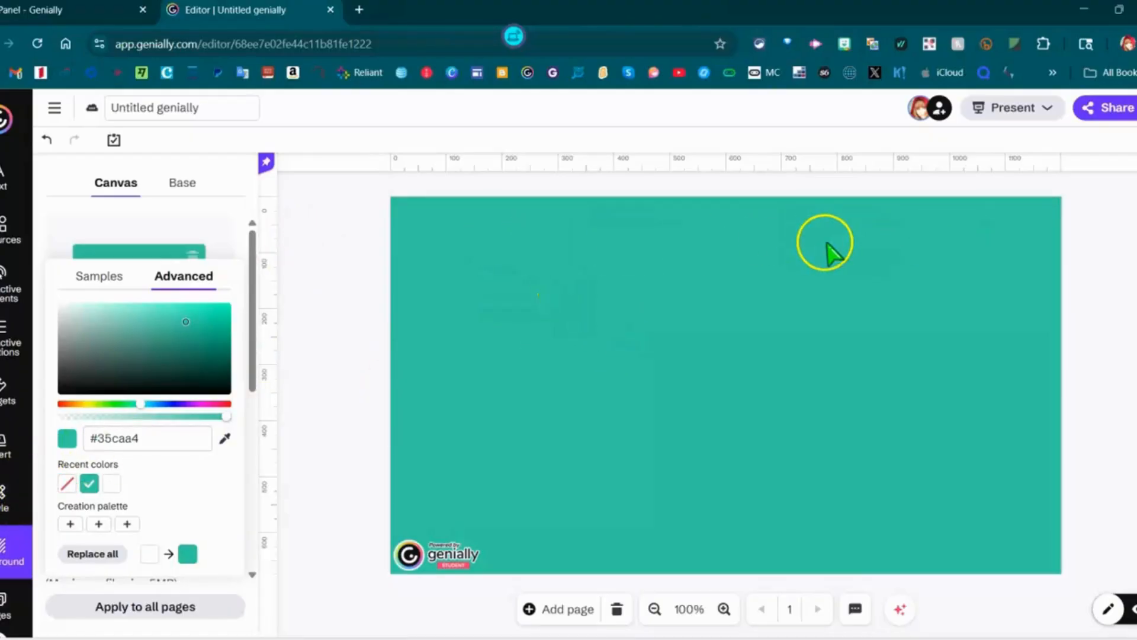
# - Add a Title 1 text box to the page and move it near the page's upper edge
pyautogui.click(4, 184)
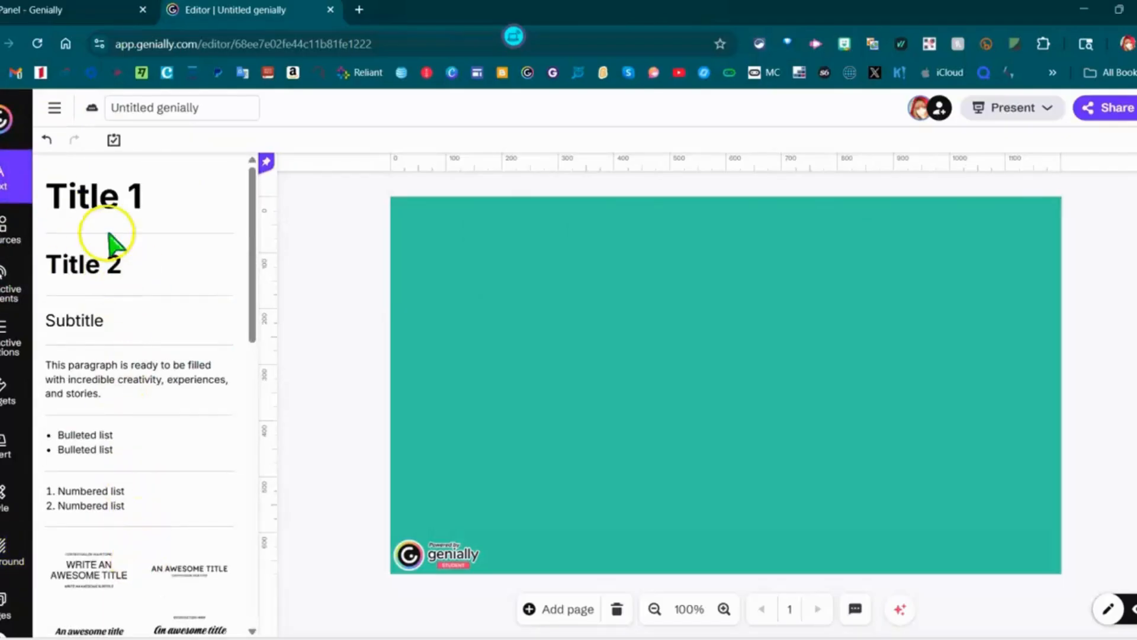
pyautogui.scroll(-15, 148, 438)
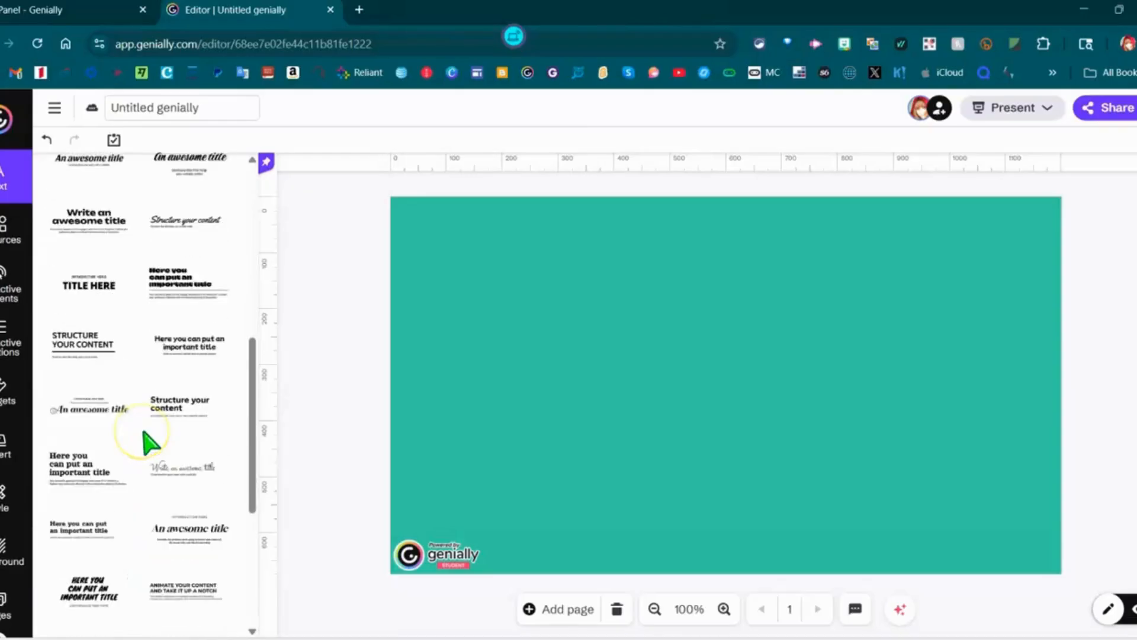
pyautogui.scroll(15, 154, 472)
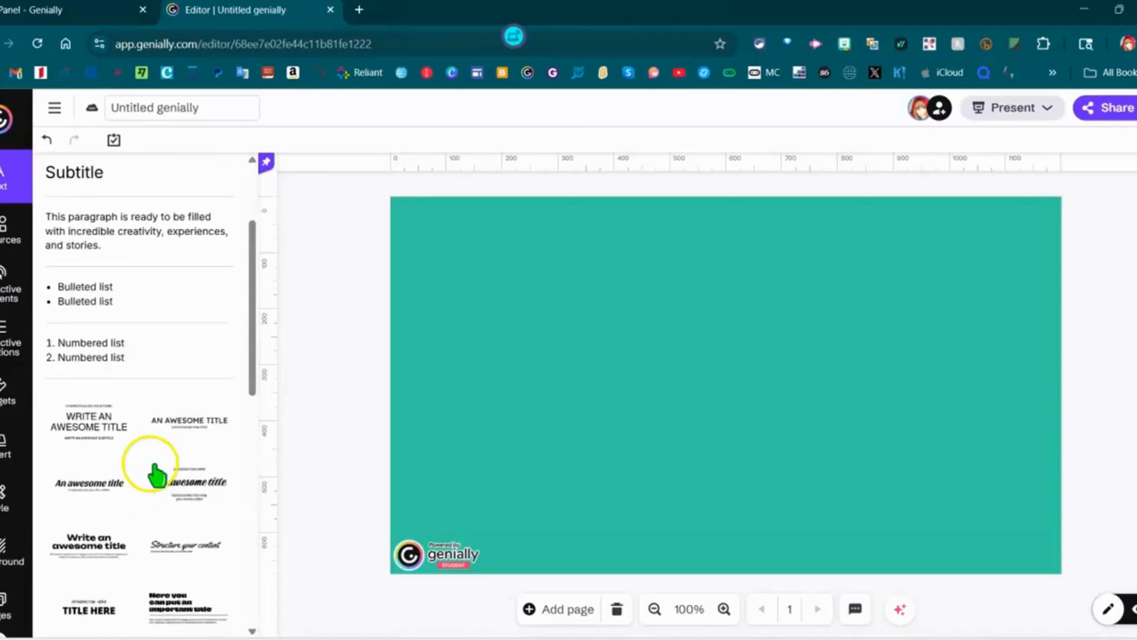
pyautogui.click(109, 207)
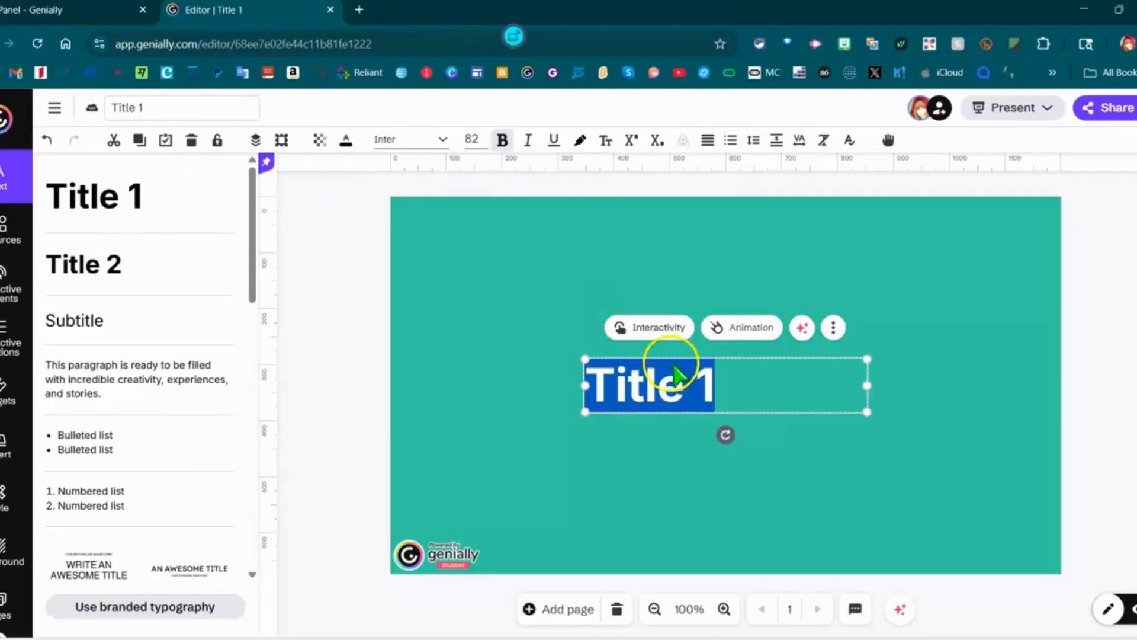
pyautogui.moveTo(690, 361); pyautogui.dragTo(653, 240)
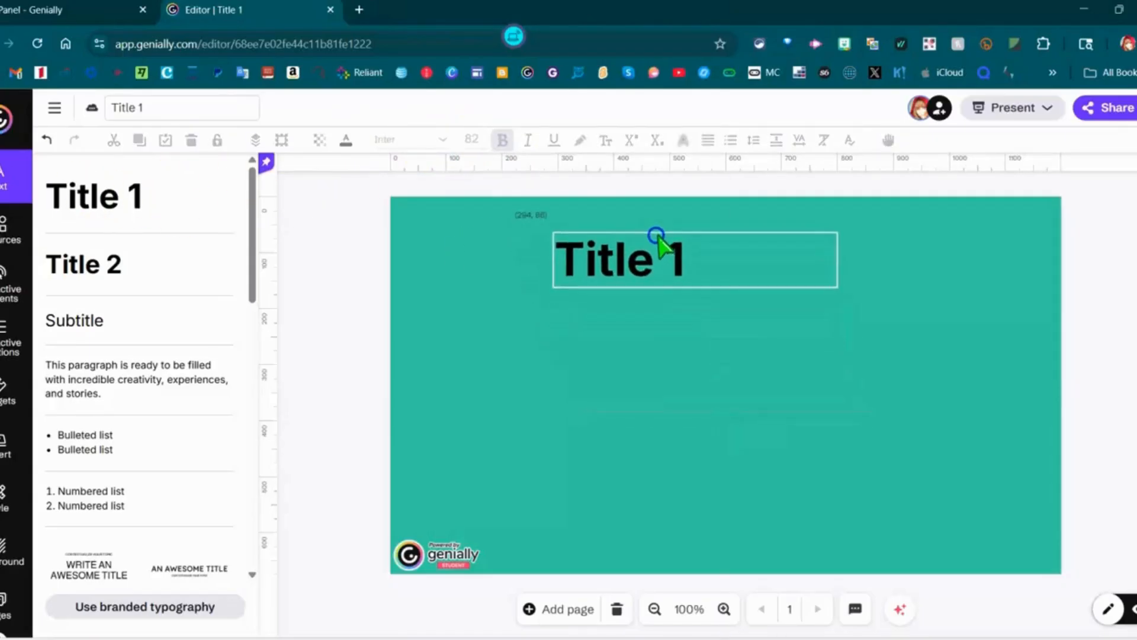
# - Replace the title text with "Forces in Action" and widen its box so the text fits on one line
pyautogui.tripleClick(657, 269)
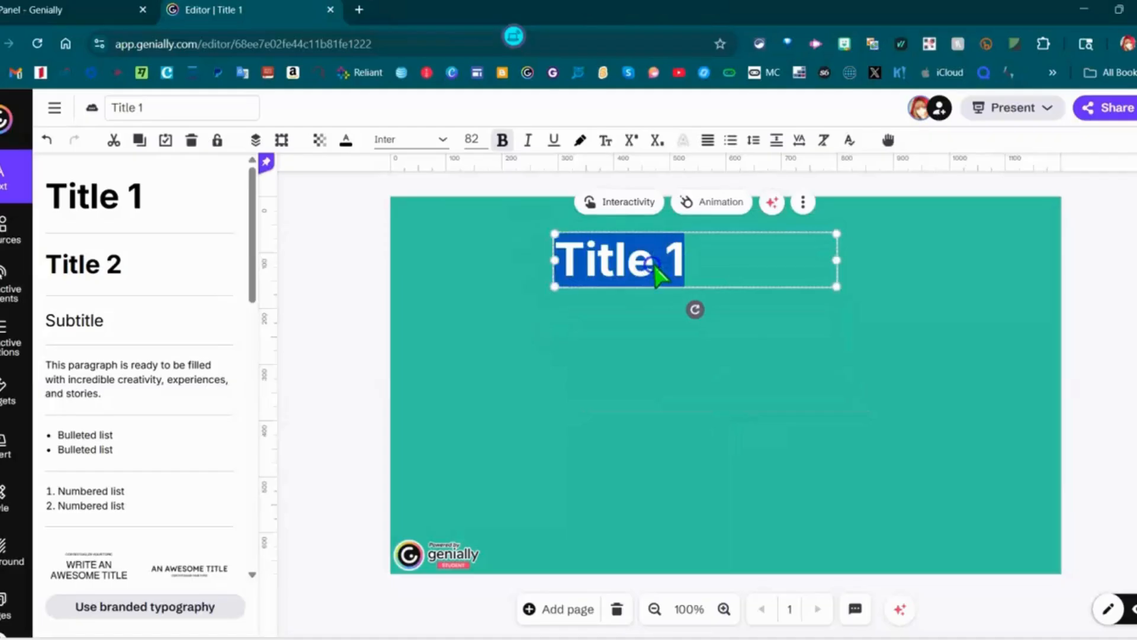
pyautogui.write('Forc')
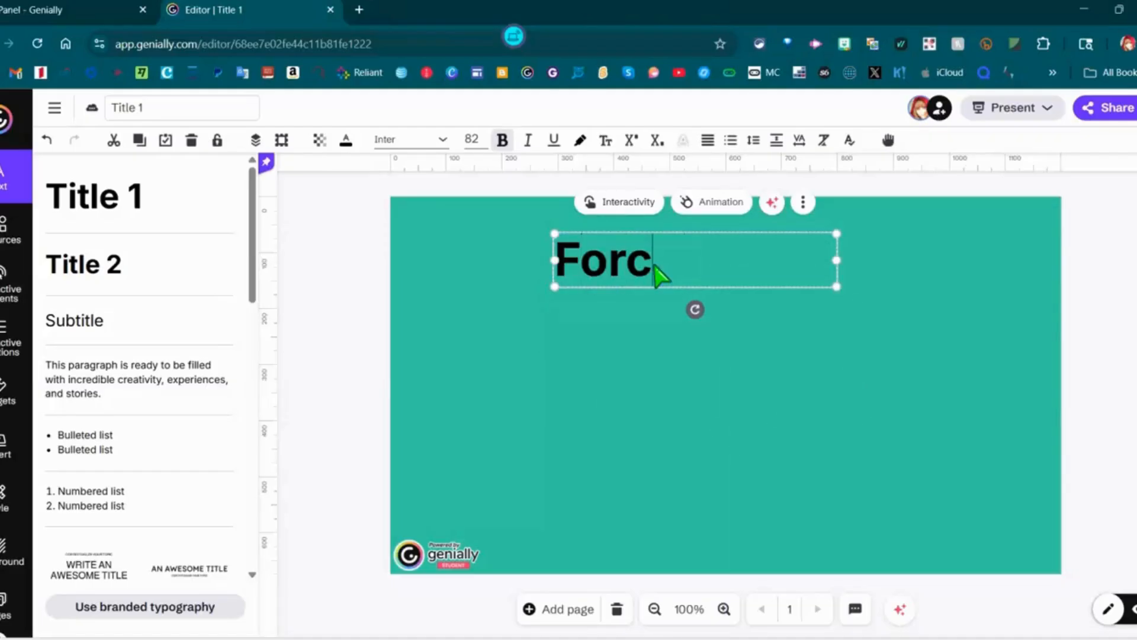
pyautogui.write('es in Action')
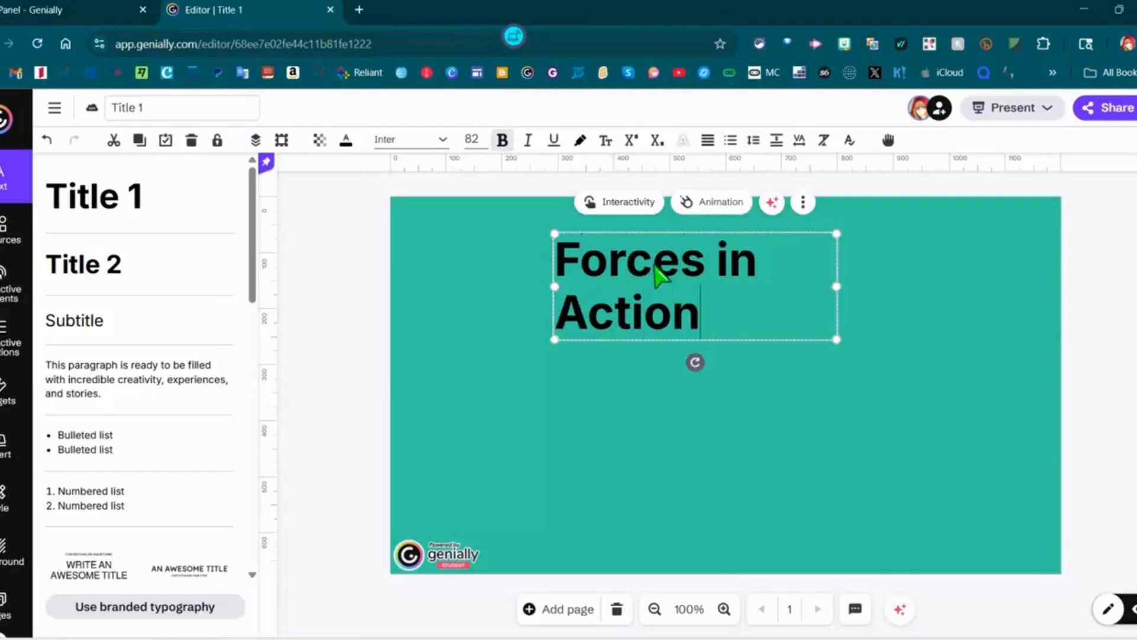
pyautogui.moveTo(836, 286); pyautogui.dragTo(996, 279)
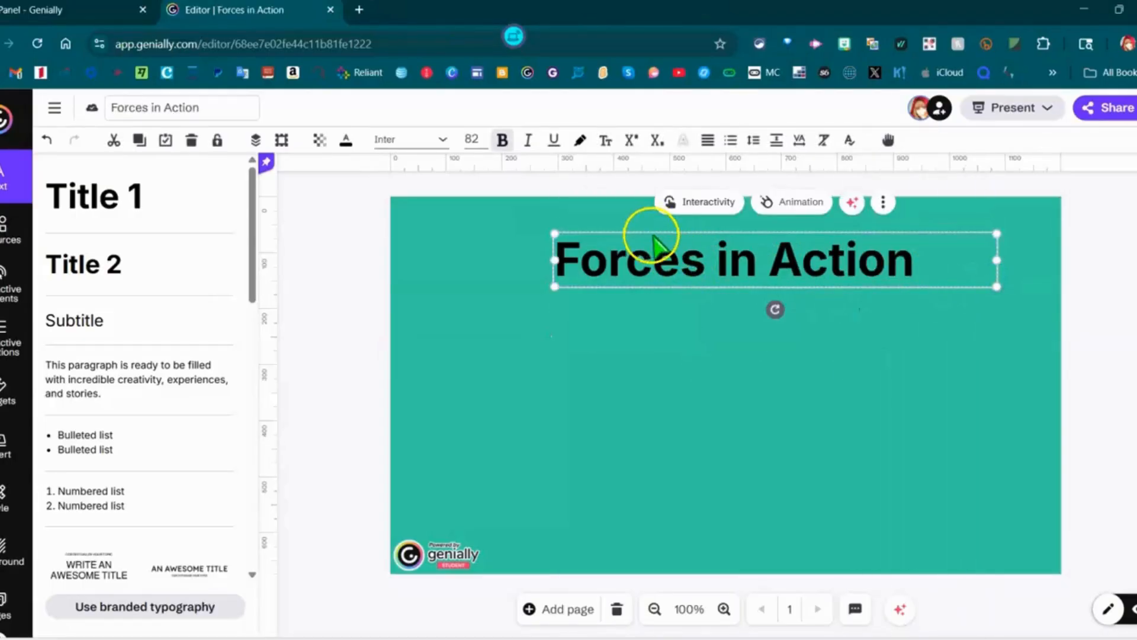
# - Centre-align the title text and position its box in the horizontal middle near the page's upper edge
pyautogui.moveTo(617, 269); pyautogui.dragTo(586, 256)
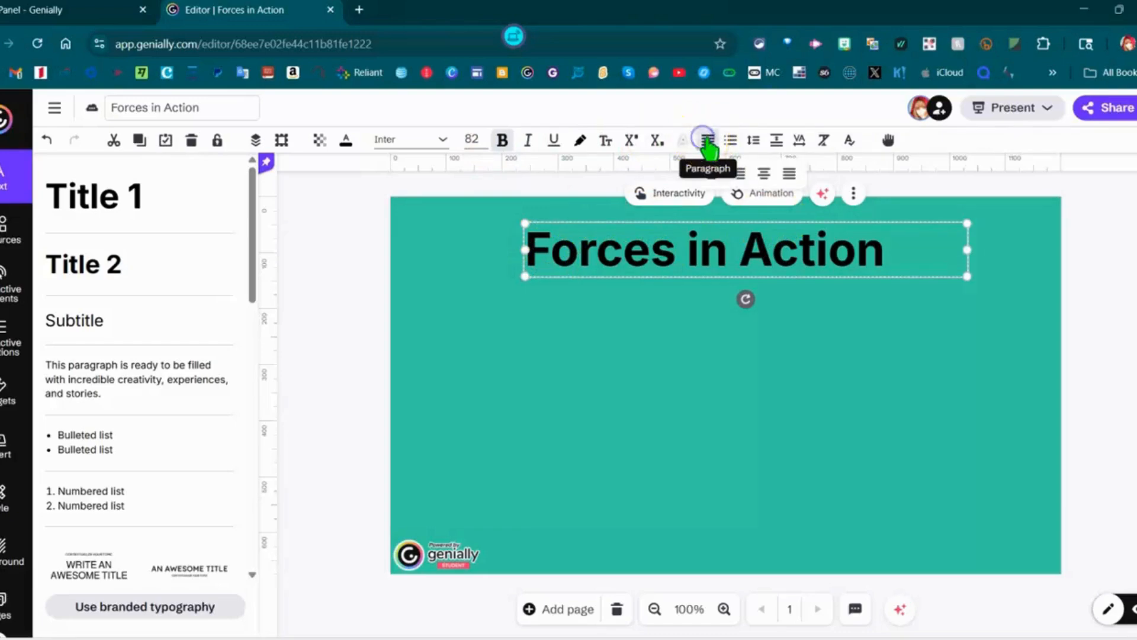
pyautogui.click(764, 174)
pyautogui.moveTo(739, 267); pyautogui.dragTo(713, 258)
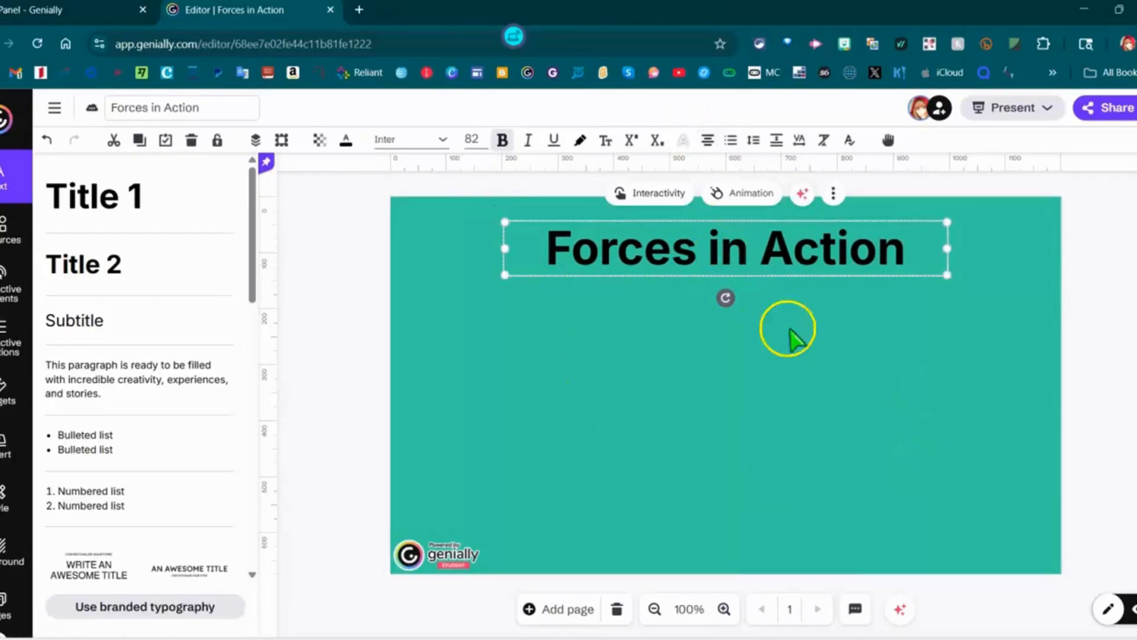
pyautogui.moveTo(706, 264); pyautogui.dragTo(694, 244)
# - Change the title's font to Irish Grover and nudge the text box slightly upward
pyautogui.click(402, 143)
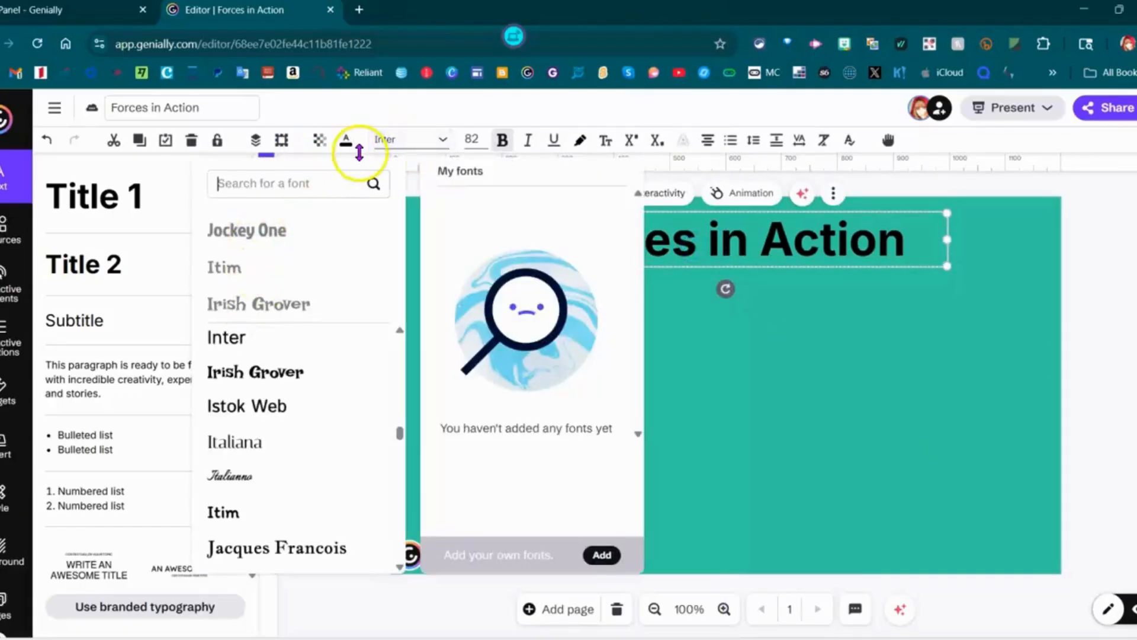
pyautogui.click(414, 139)
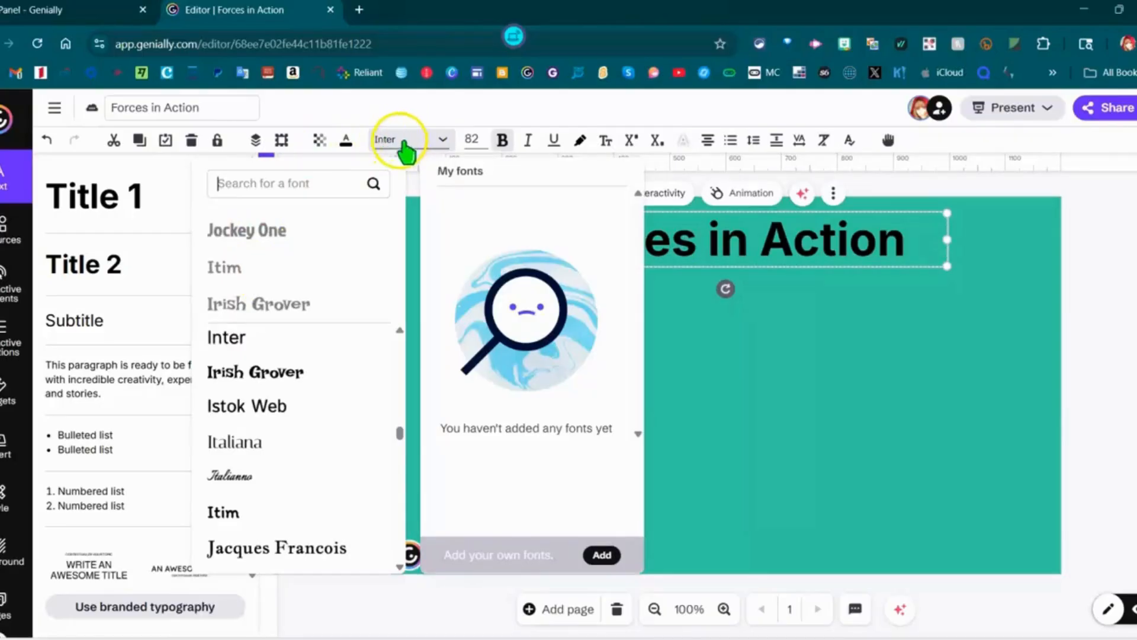
pyautogui.click(259, 305)
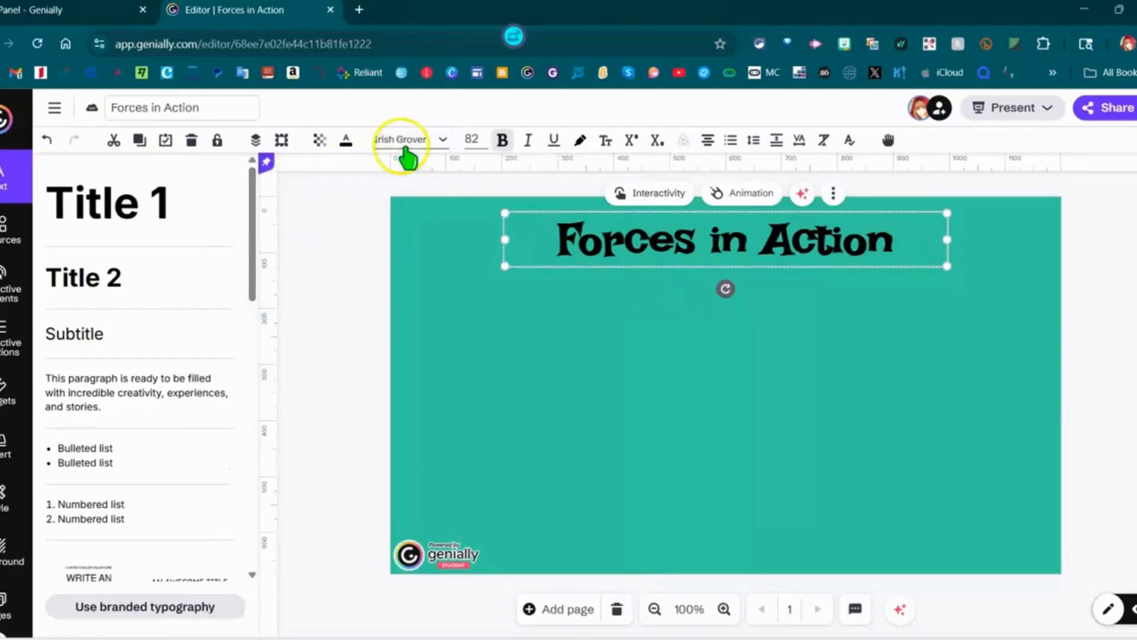
pyautogui.moveTo(655, 236); pyautogui.dragTo(672, 236)
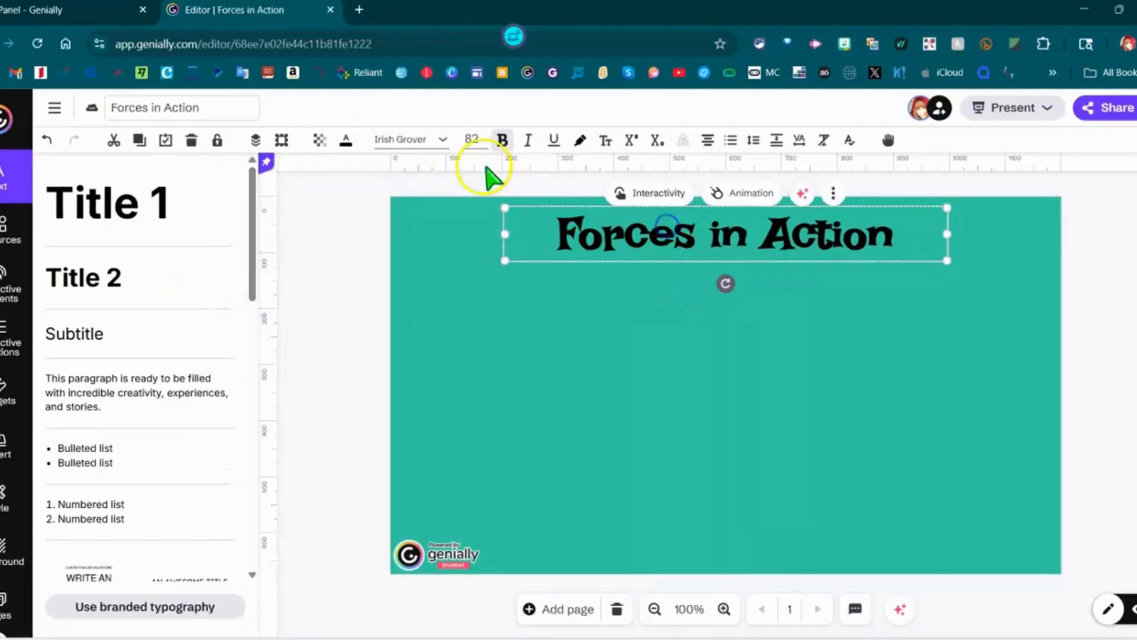
# - Set the title's font size to 85 px and move its box flush with the page's upper edge
pyautogui.click(474, 141)
pyautogui.click(493, 421)
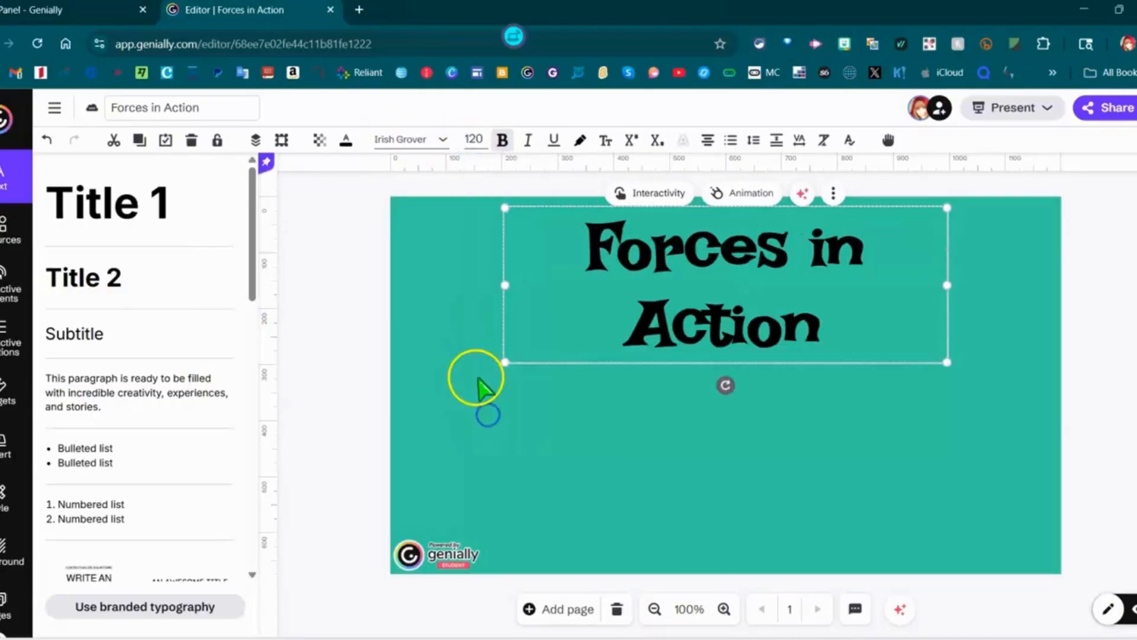
pyautogui.click(474, 141)
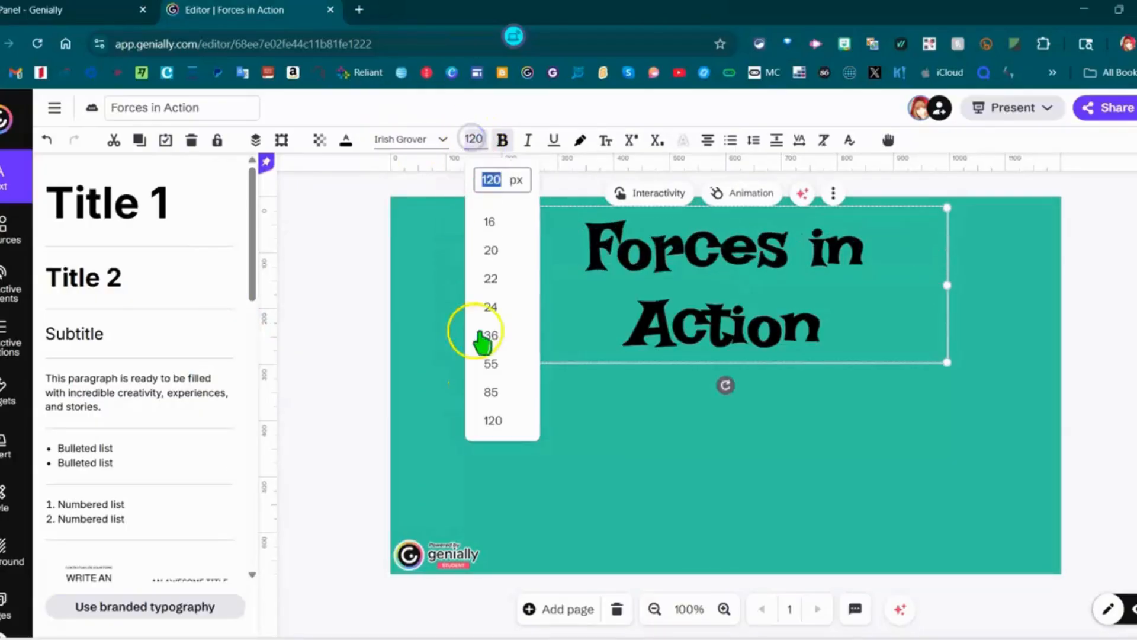
pyautogui.click(491, 392)
pyautogui.click(666, 231)
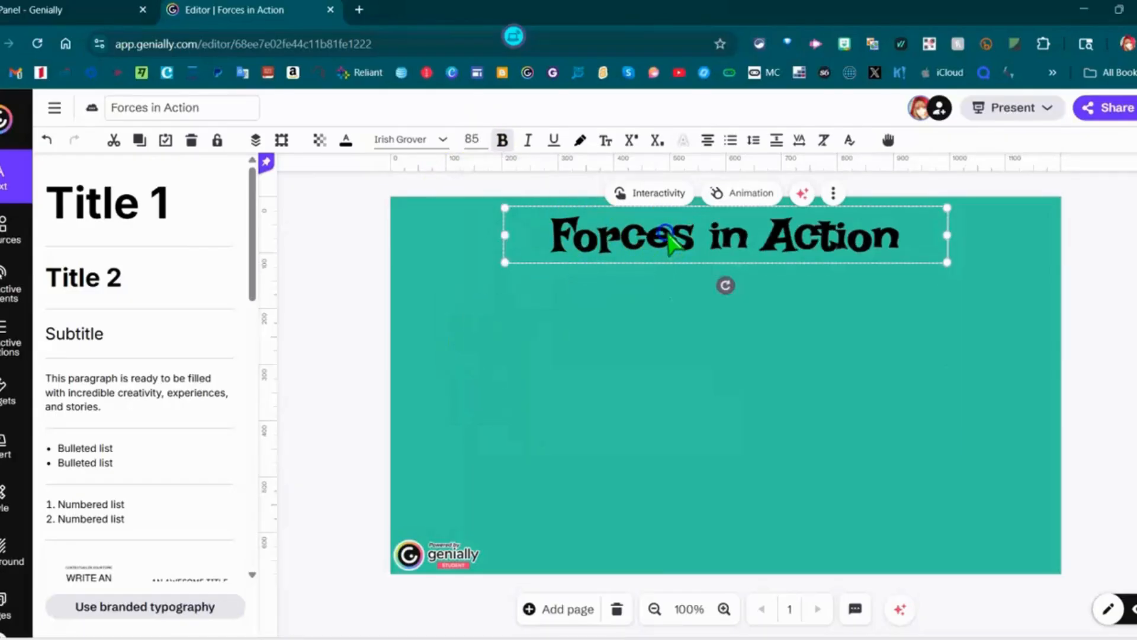
pyautogui.moveTo(668, 232); pyautogui.dragTo(668, 224)
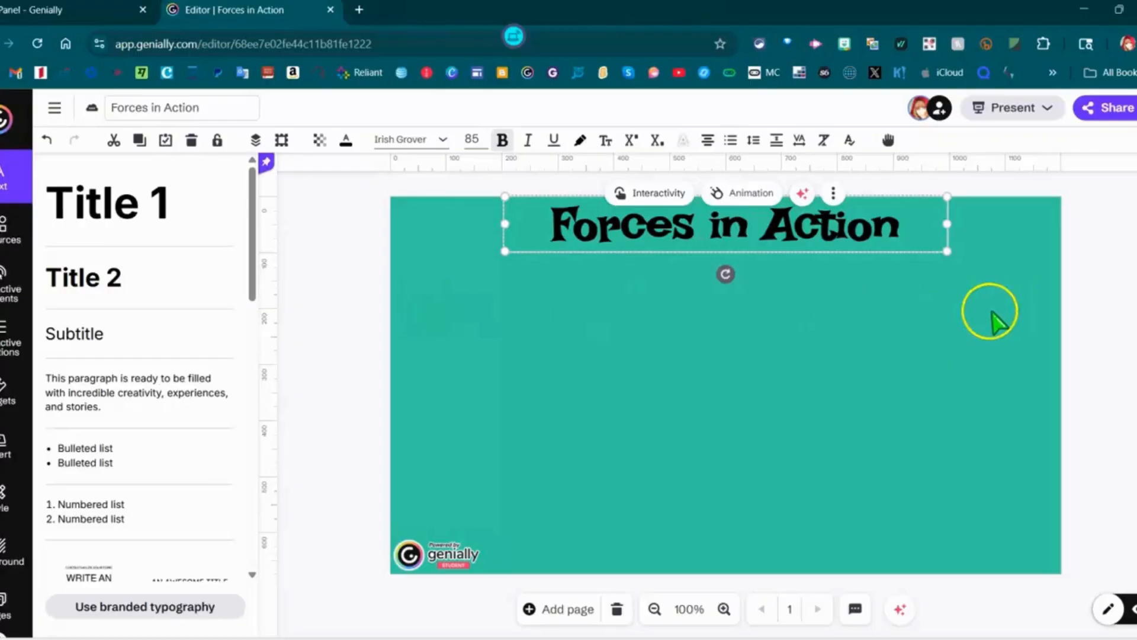
# - Search the resource library for "lines" and filter the results to connectors
pyautogui.click(3, 240)
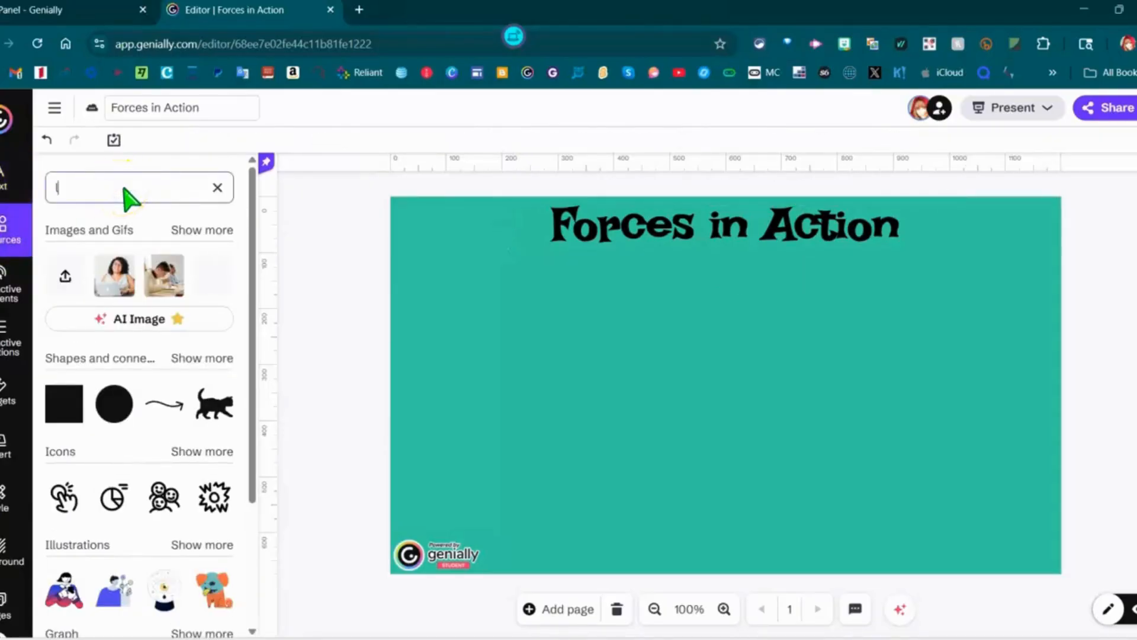
pyautogui.click(125, 189)
pyautogui.write('lines')
pyautogui.press('Return')
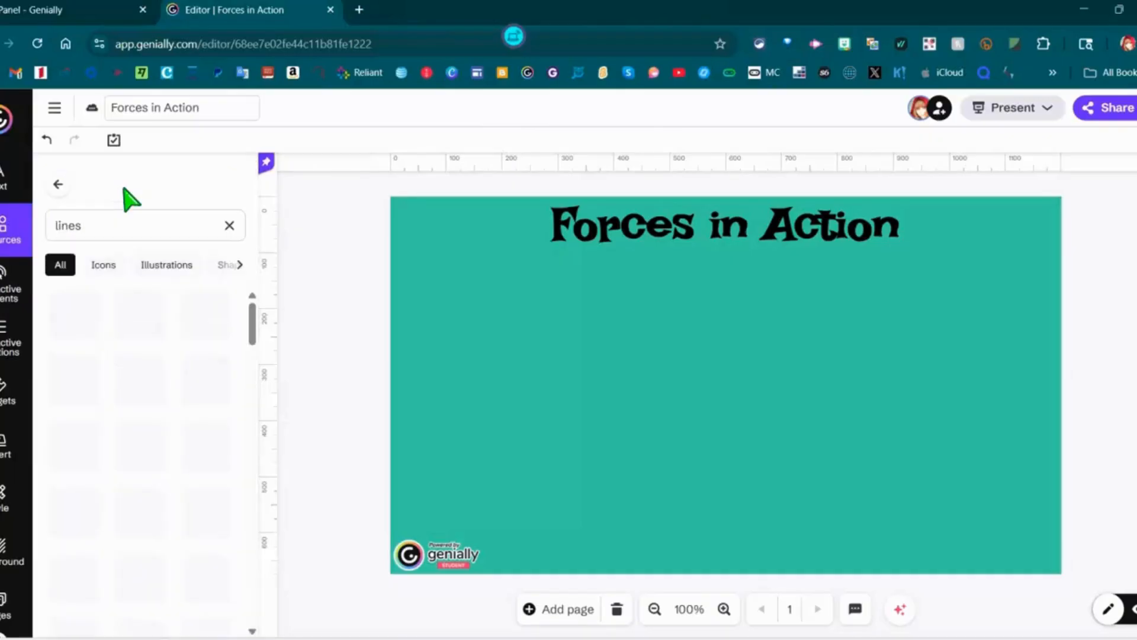
pyautogui.click(158, 268)
pyautogui.click(219, 265)
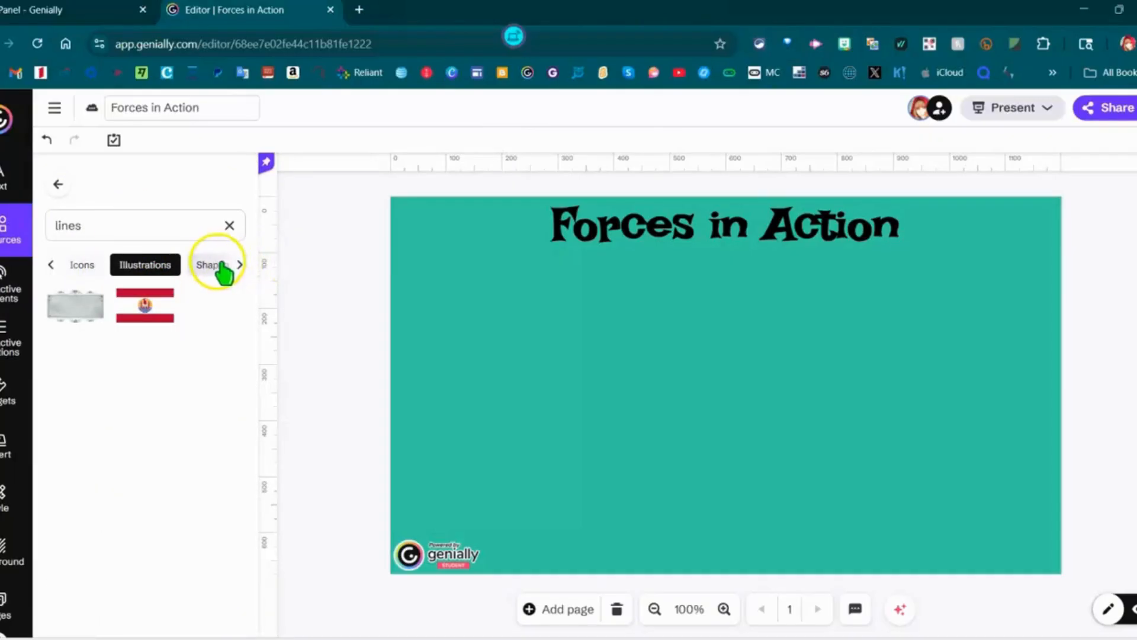
pyautogui.click(239, 265)
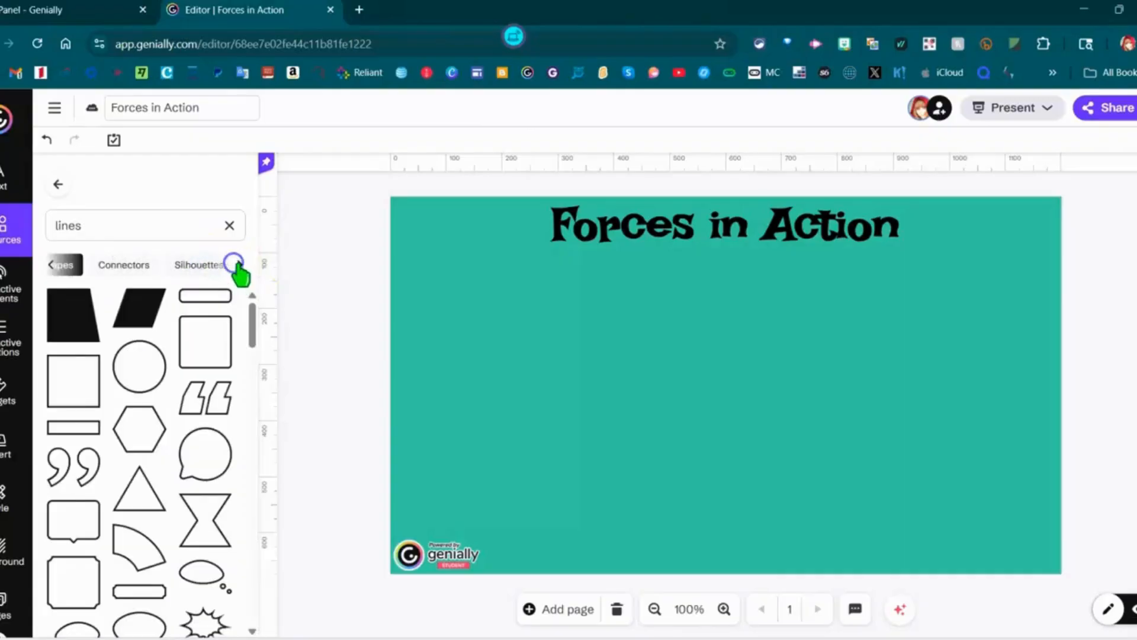
pyautogui.click(125, 267)
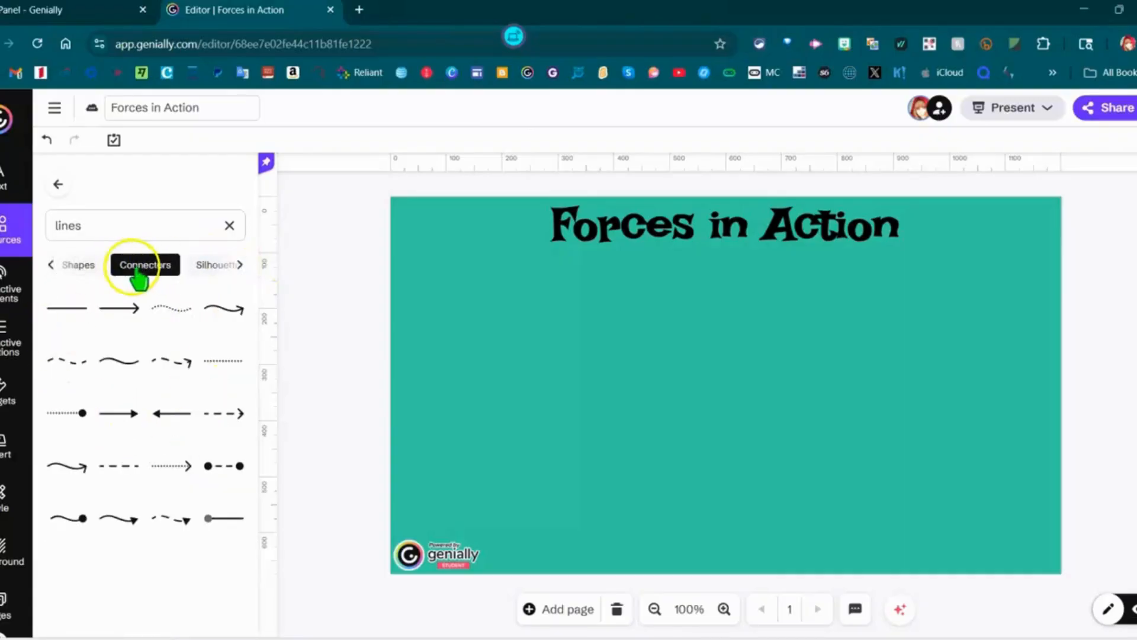
# - Insert a plain straight line, stretch it horizontally across most of the page and place it just below the title
pyautogui.click(66, 308)
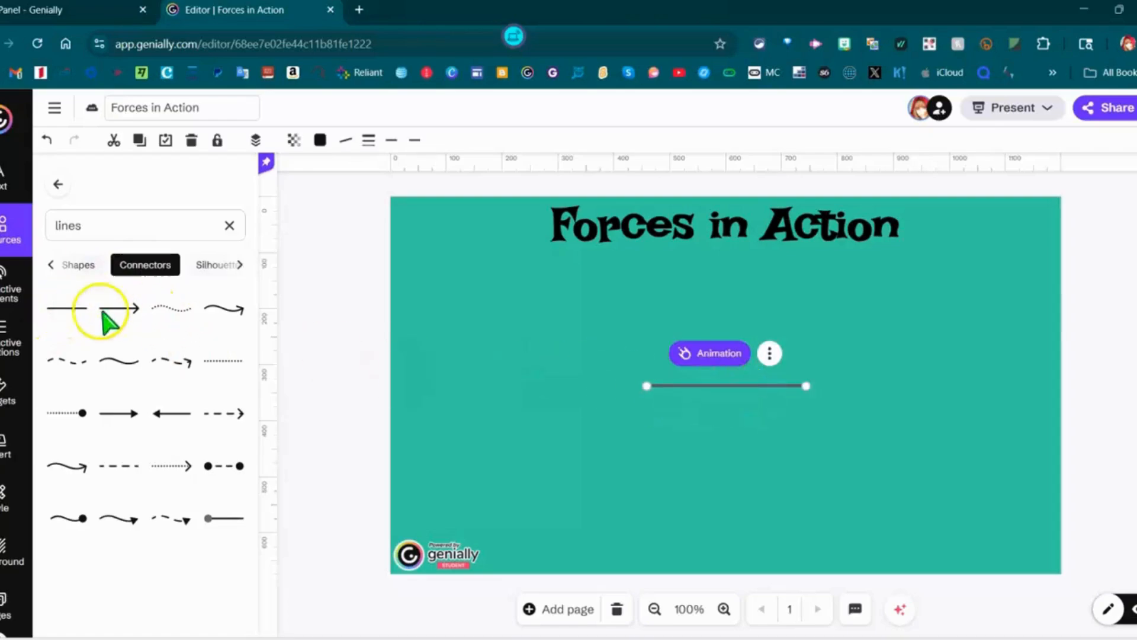
pyautogui.moveTo(690, 388); pyautogui.dragTo(445, 266)
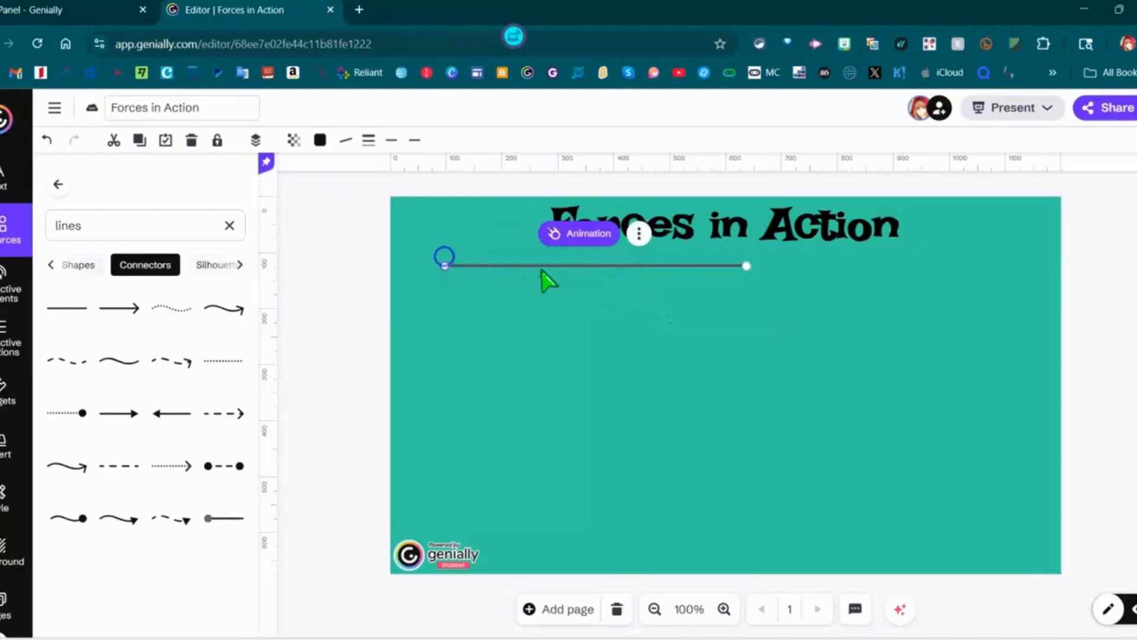
pyautogui.moveTo(746, 265); pyautogui.dragTo(1000, 266)
pyautogui.moveTo(700, 267); pyautogui.dragTo(699, 280)
# - Insert a second plain straight line, make it vertical and move it across the middle of the horizontal line
pyautogui.moveTo(91, 304); pyautogui.dragTo(58, 306)
pyautogui.click(57, 306)
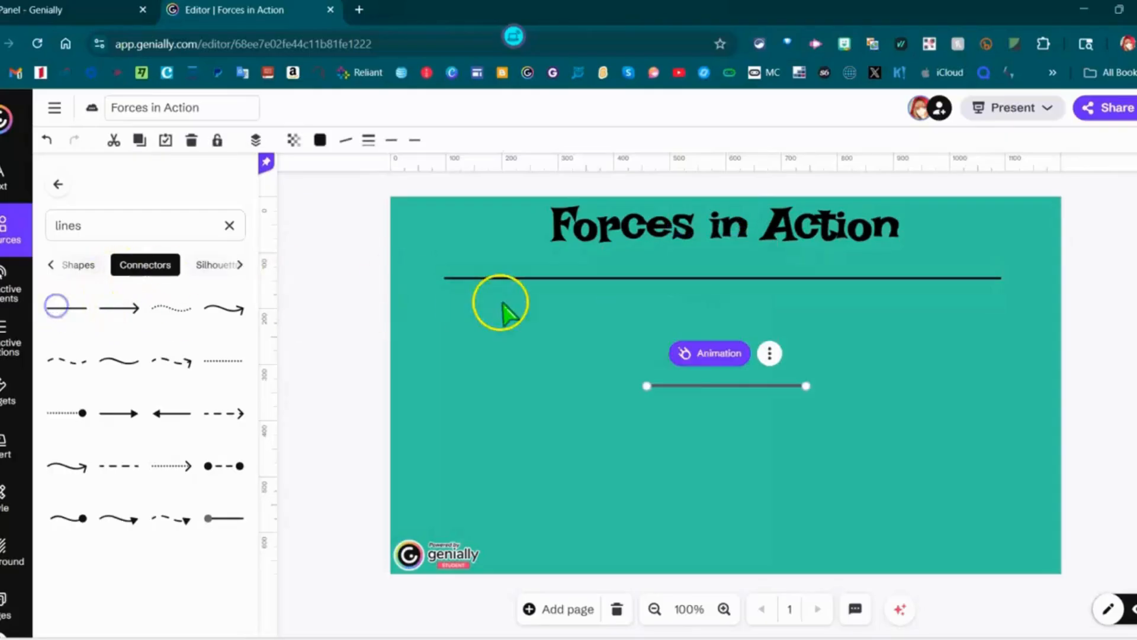
pyautogui.moveTo(646, 386); pyautogui.dragTo(807, 289)
pyautogui.click(802, 325)
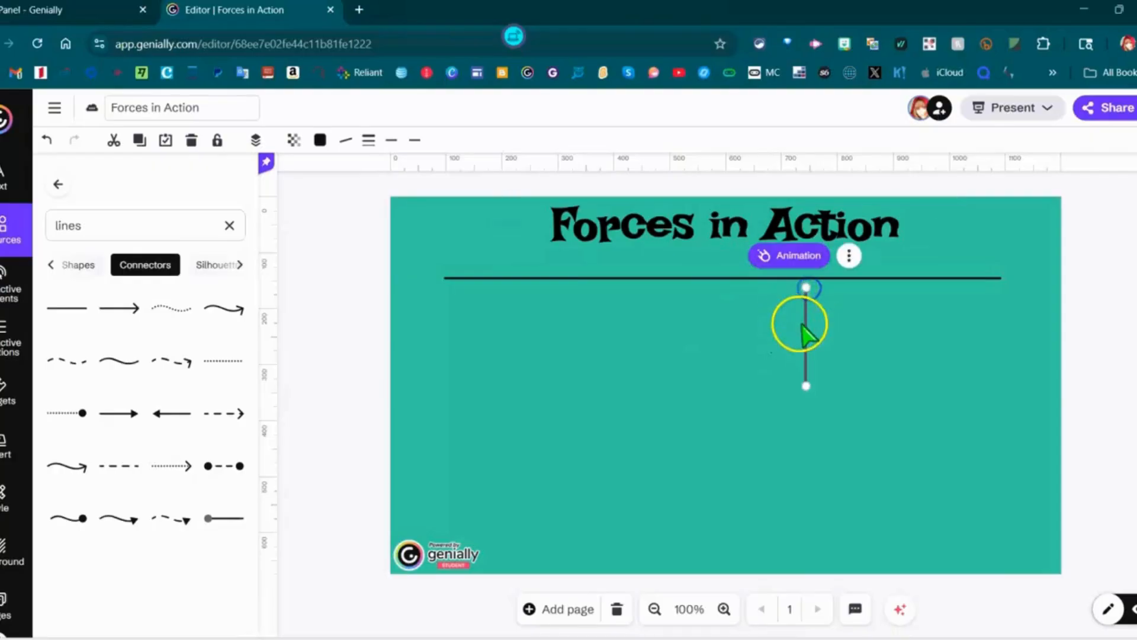
pyautogui.moveTo(803, 328); pyautogui.dragTo(706, 303)
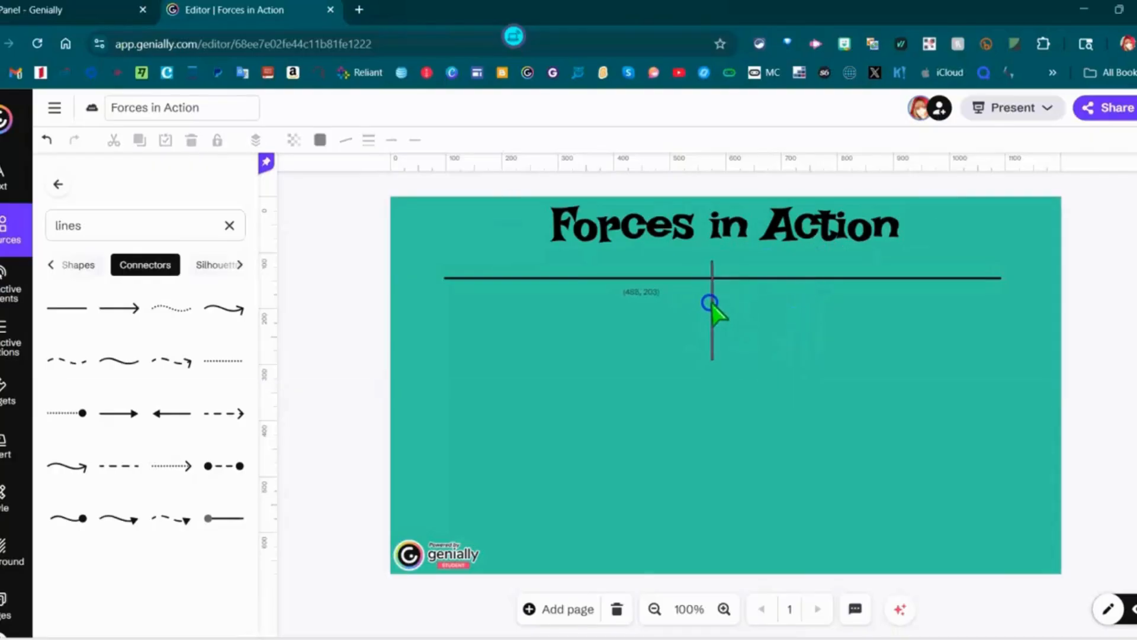
# - Extend the vertical line down to near the page's lower edge and shift it to the page's horizontal centre
pyautogui.moveTo(712, 360); pyautogui.dragTo(709, 370)
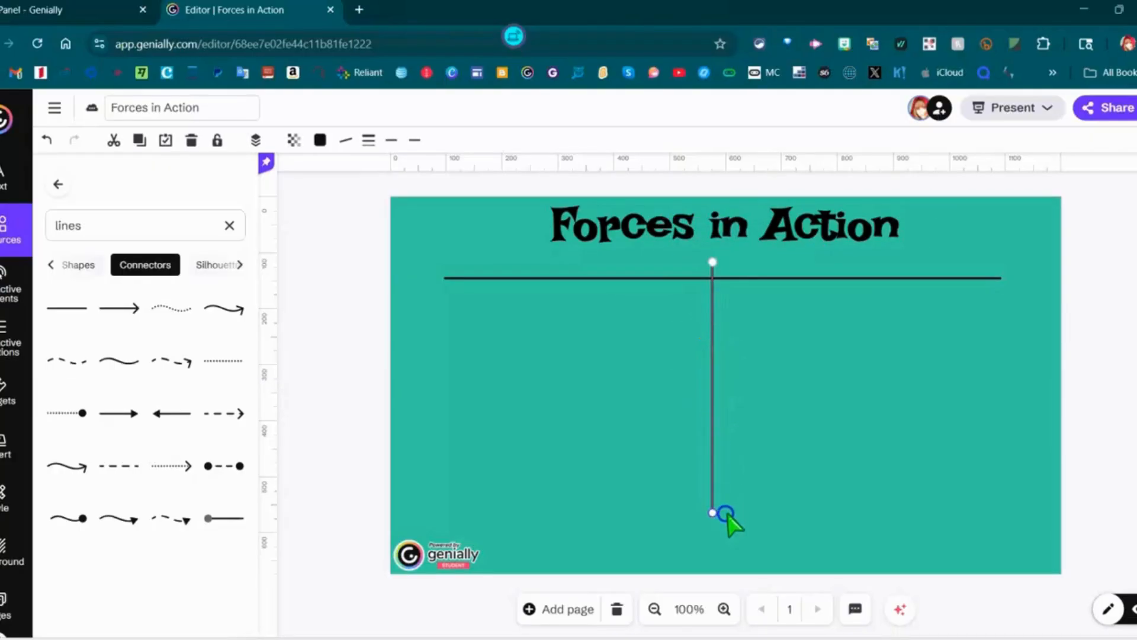
pyautogui.moveTo(725, 538); pyautogui.dragTo(724, 544)
pyautogui.click(705, 432)
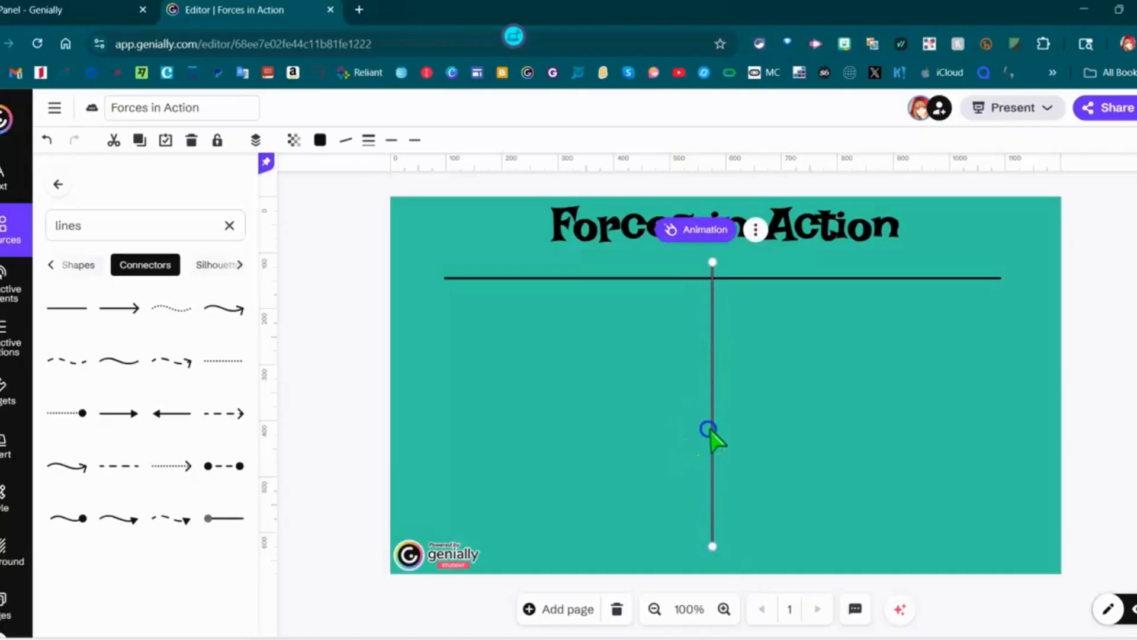
pyautogui.moveTo(709, 428)
pyautogui.mouseDown()
pyautogui.moveTo(697, 427)
pyautogui.moveTo(719, 427)
pyautogui.mouseUp()
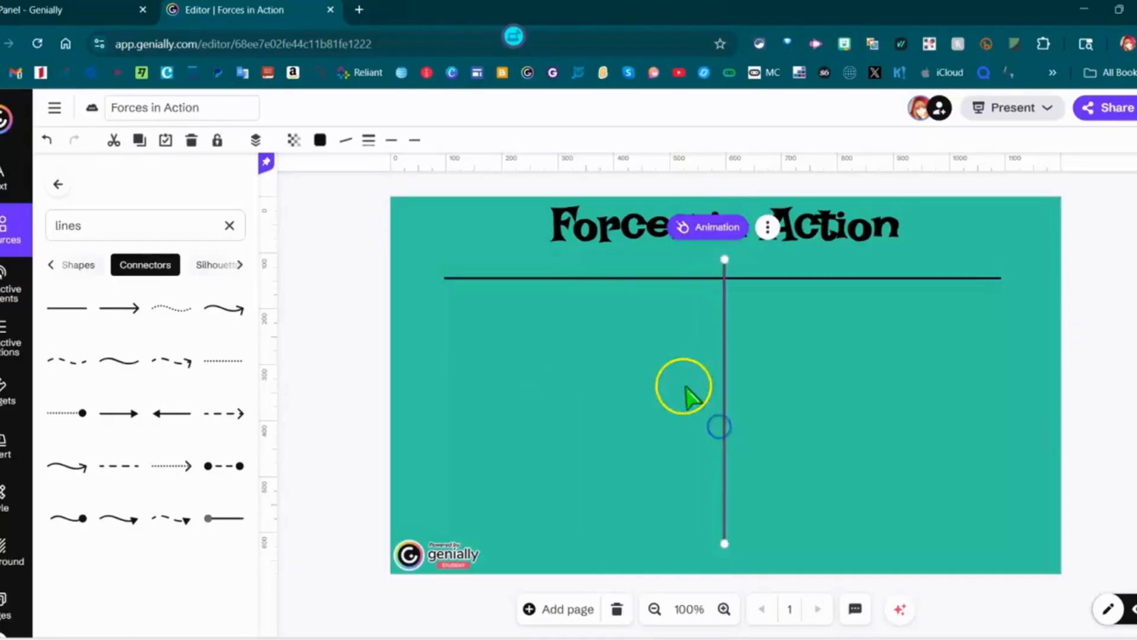
# - Nudge the horizontal line slightly down and right, and extend its left end to even out both sides of the T-chart
pyautogui.click(594, 279)
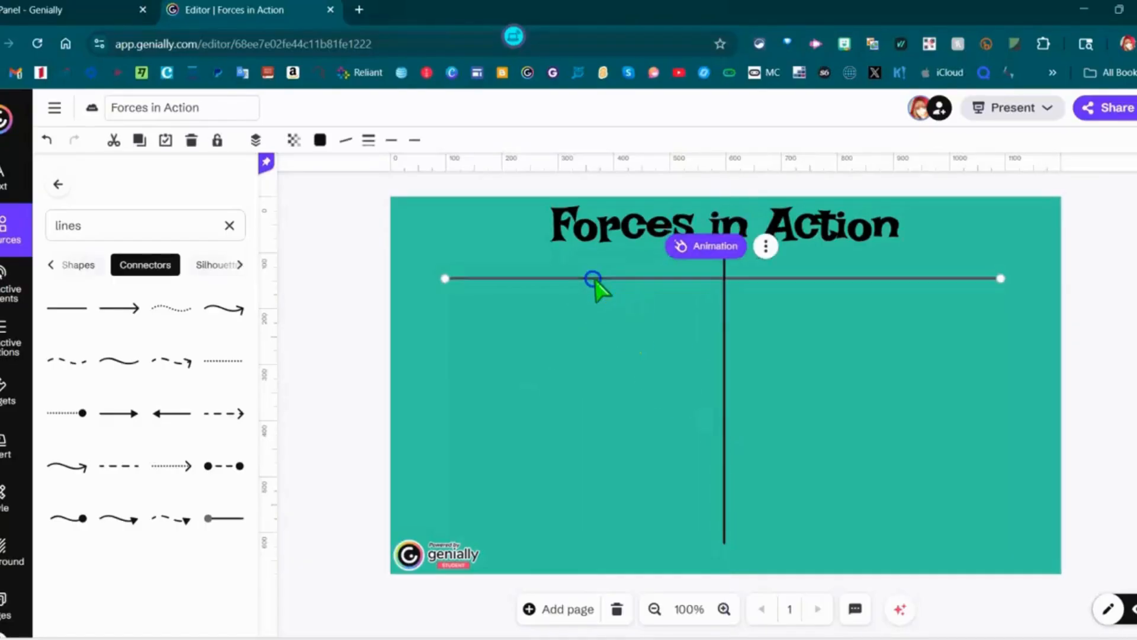
pyautogui.moveTo(594, 278)
pyautogui.mouseDown()
pyautogui.moveTo(607, 279)
pyautogui.moveTo(597, 281)
pyautogui.mouseUp()
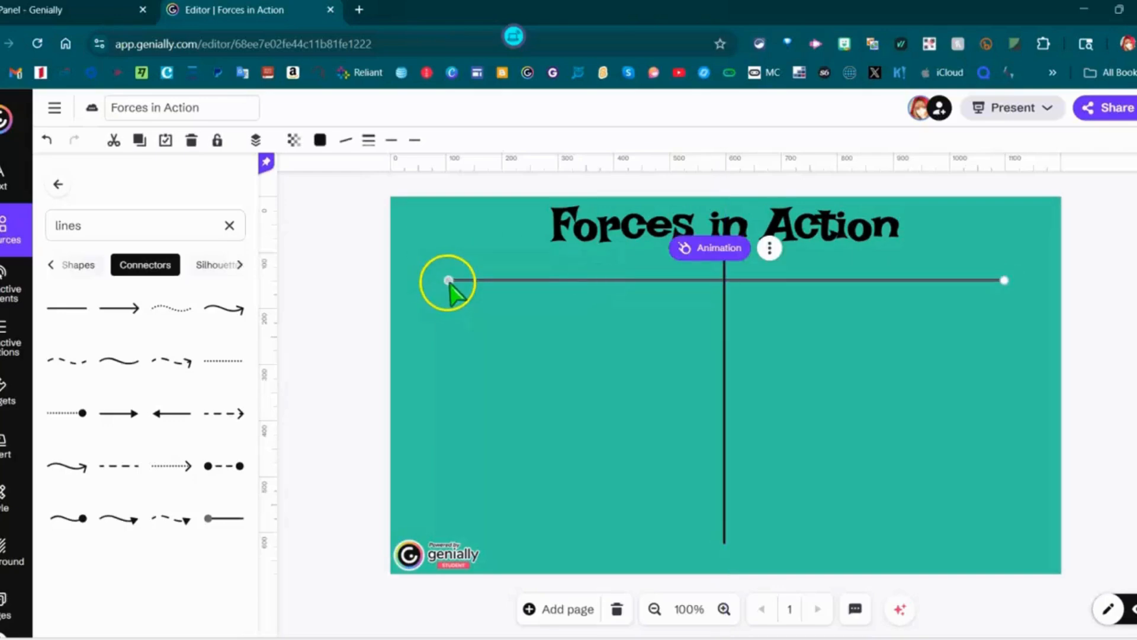
pyautogui.moveTo(447, 281); pyautogui.dragTo(440, 281)
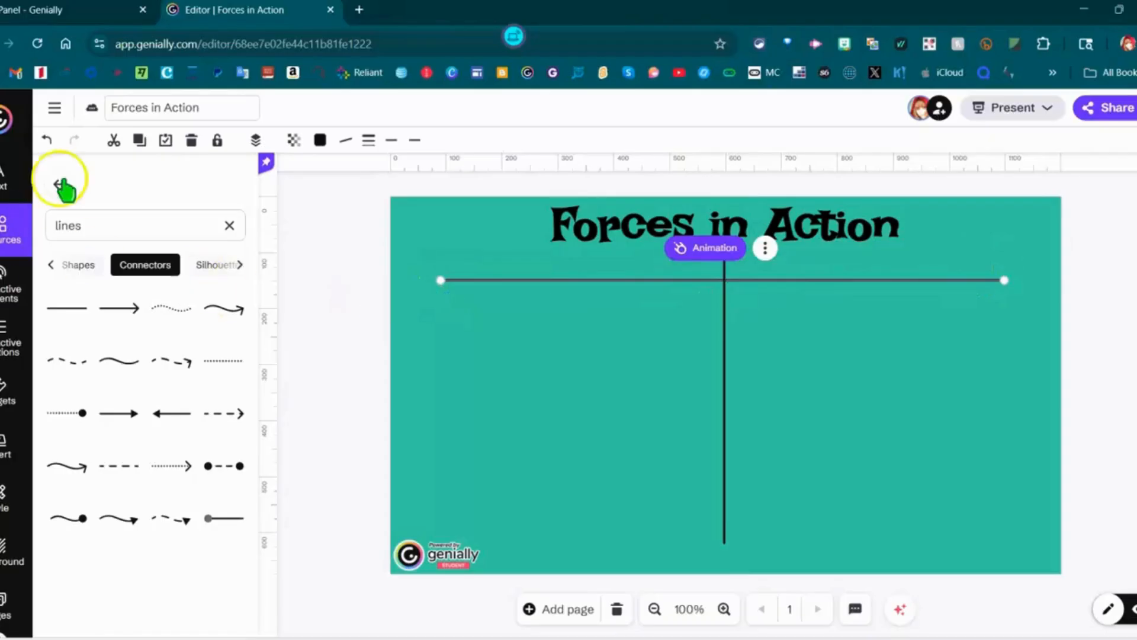
# - Add a Subtitle text reading "PULL", narrow its box and place it above the left half of the horizontal line
pyautogui.click(15, 175)
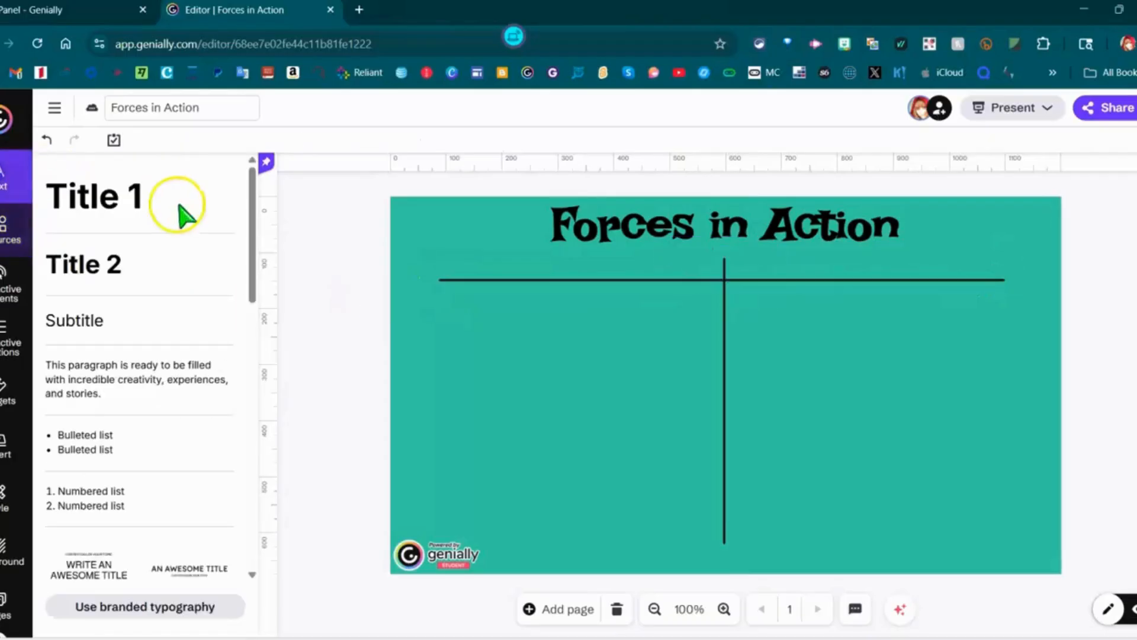
pyautogui.click(88, 328)
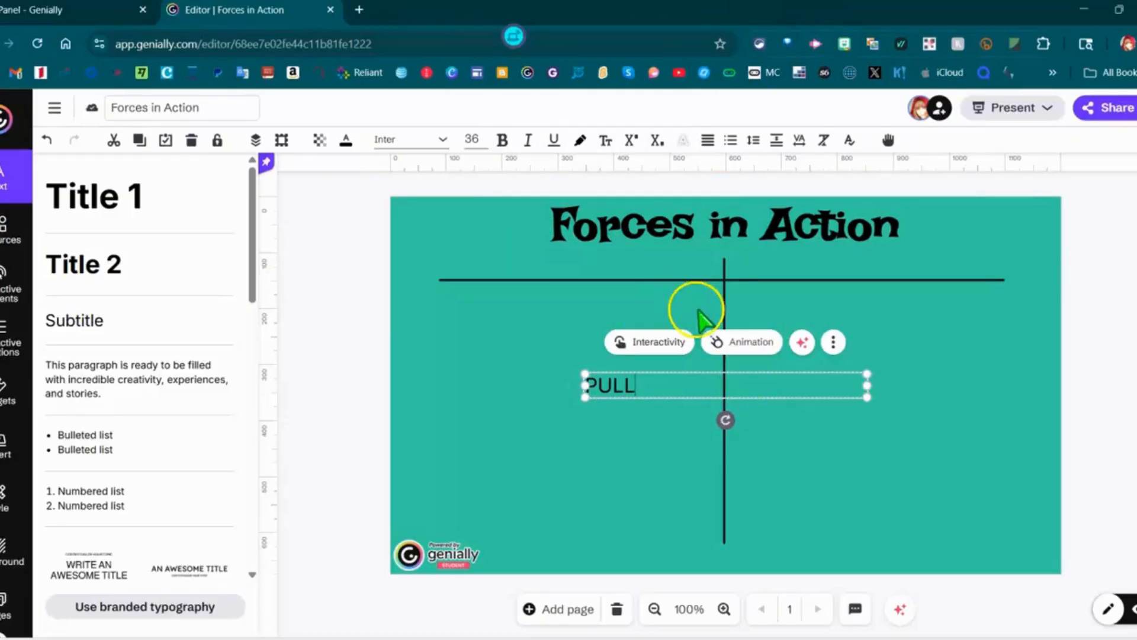
pyautogui.moveTo(871, 386); pyautogui.dragTo(598, 262)
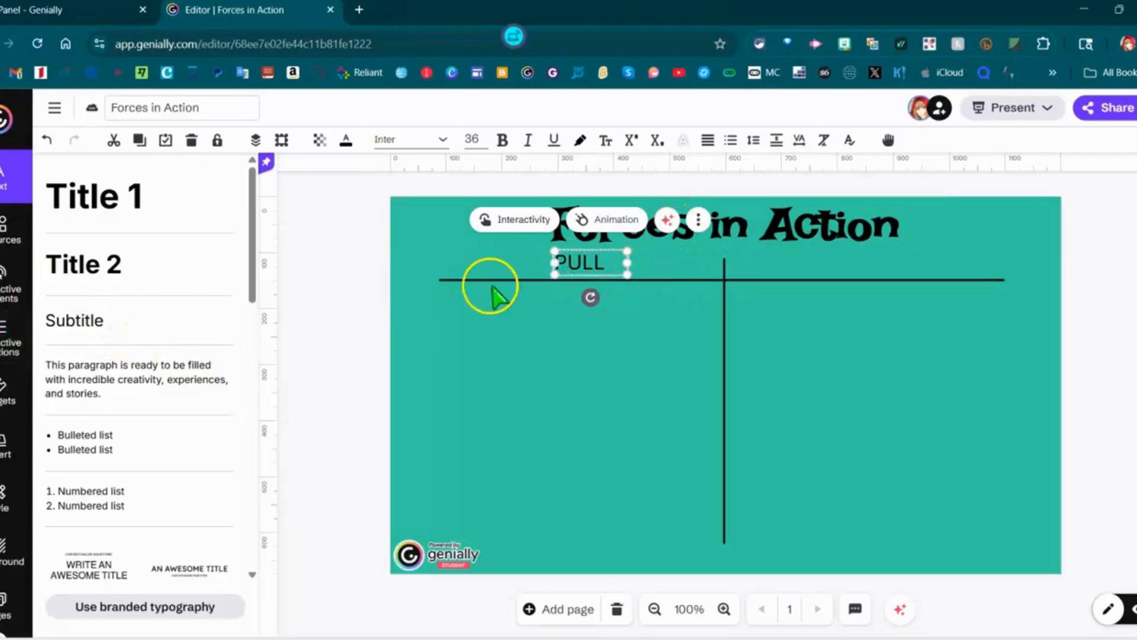
# - Duplicate the PULL label, place the copy above the right half of the horizontal line and change its text to "PUSH"
pyautogui.click(698, 219)
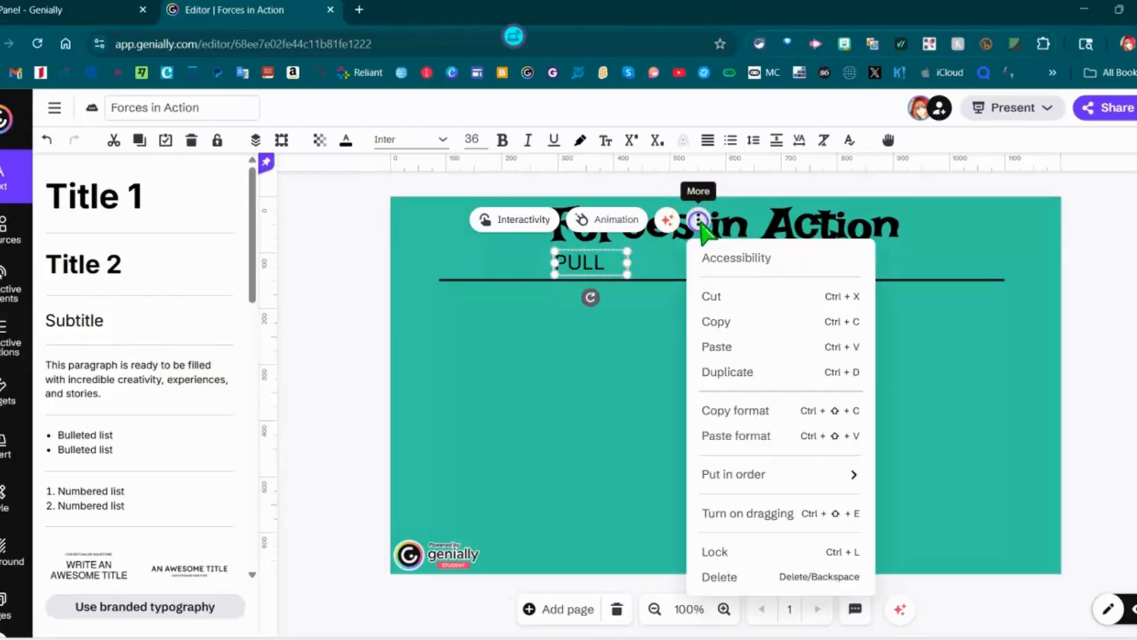
pyautogui.click(736, 372)
pyautogui.moveTo(582, 279); pyautogui.dragTo(809, 274)
pyautogui.doubleClick(808, 269)
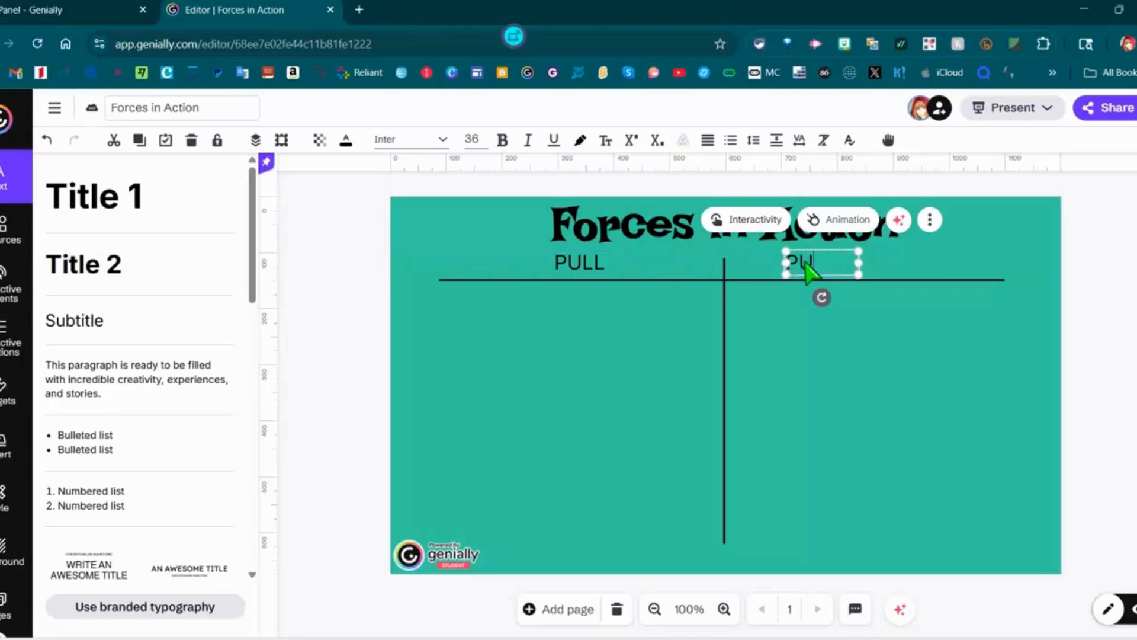
# - Change the "Forces in Action" title's text colour to purple, #a345db
pyautogui.click(629, 232)
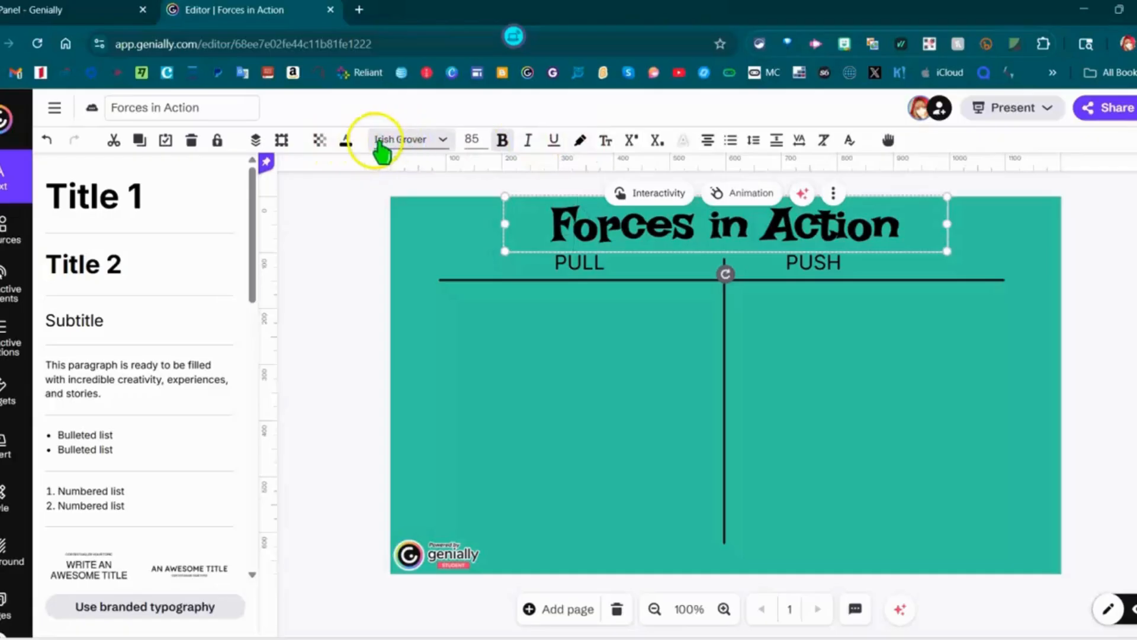
pyautogui.click(345, 140)
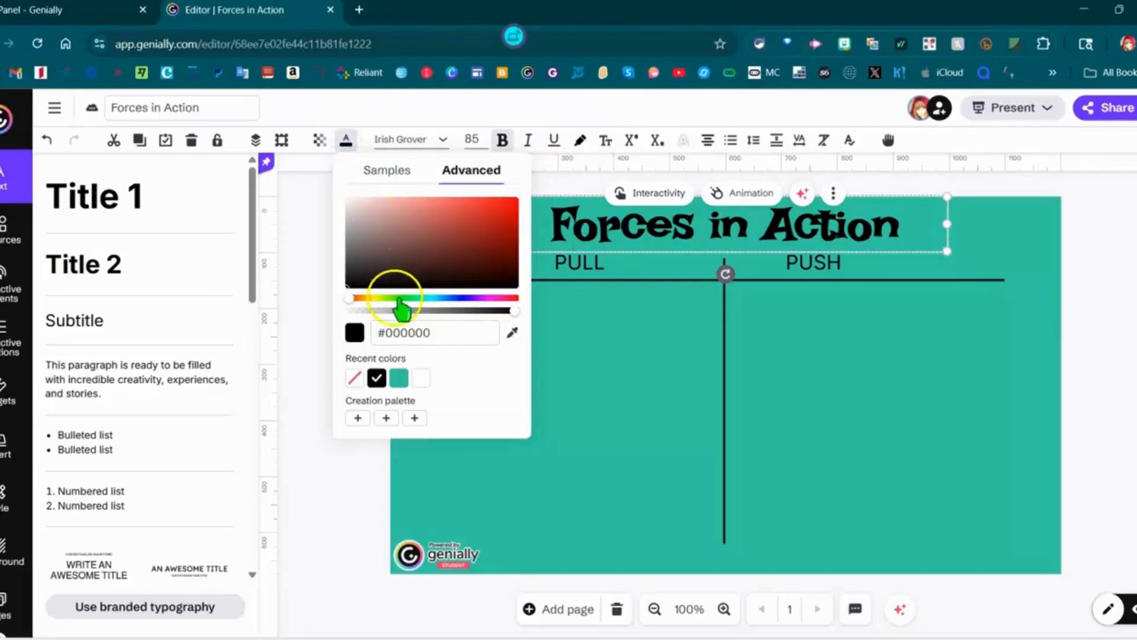
pyautogui.click(353, 298)
pyautogui.moveTo(365, 299); pyautogui.dragTo(410, 296)
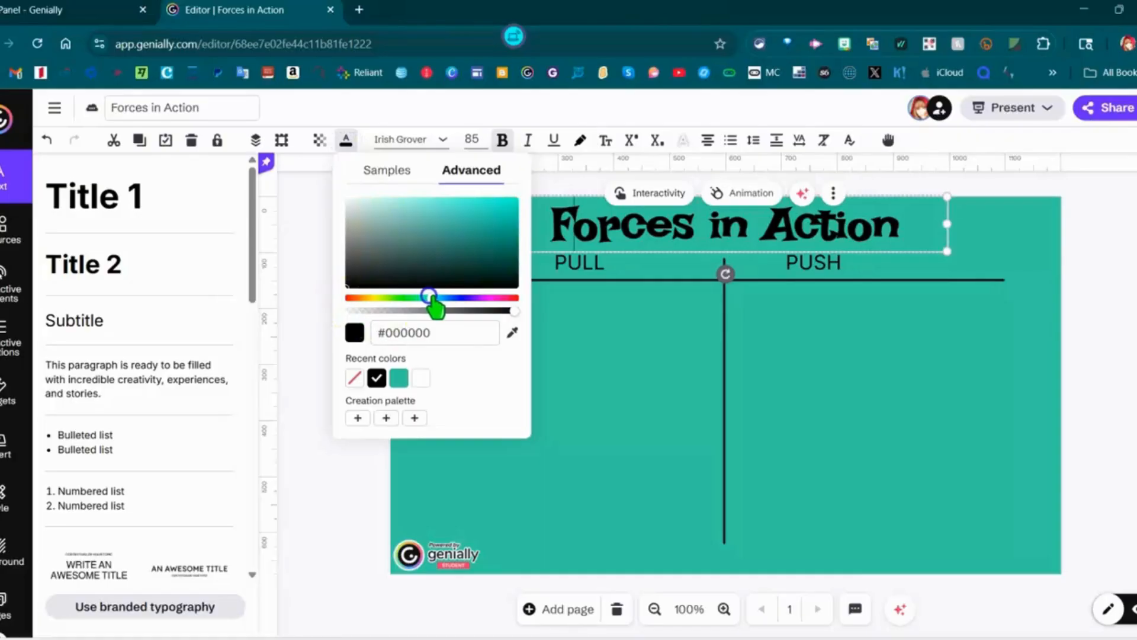
pyautogui.moveTo(463, 240); pyautogui.dragTo(456, 210)
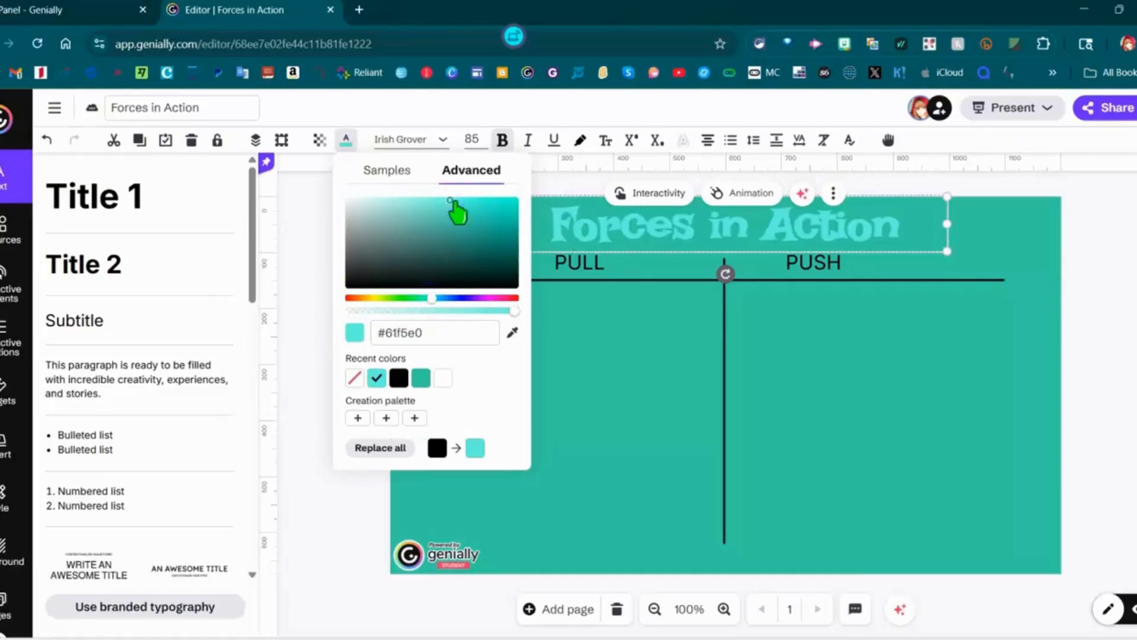
pyautogui.click(428, 299)
pyautogui.moveTo(432, 301); pyautogui.dragTo(484, 301)
pyautogui.click(463, 209)
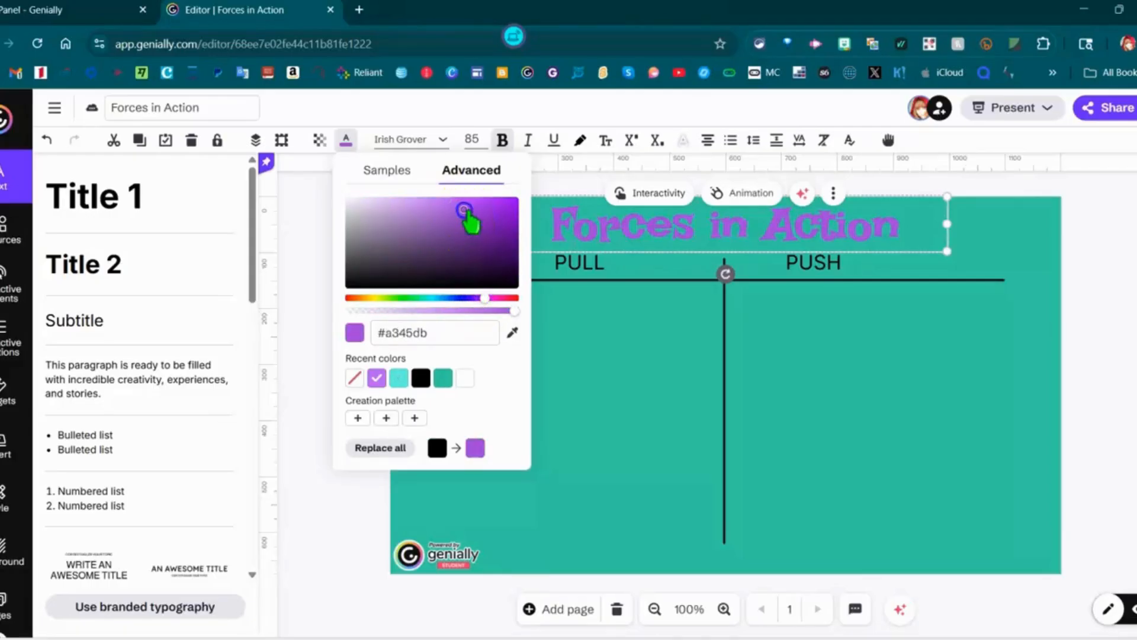
# - Change the PULL label's text colour to yellow, #f1cf52
pyautogui.click(579, 264)
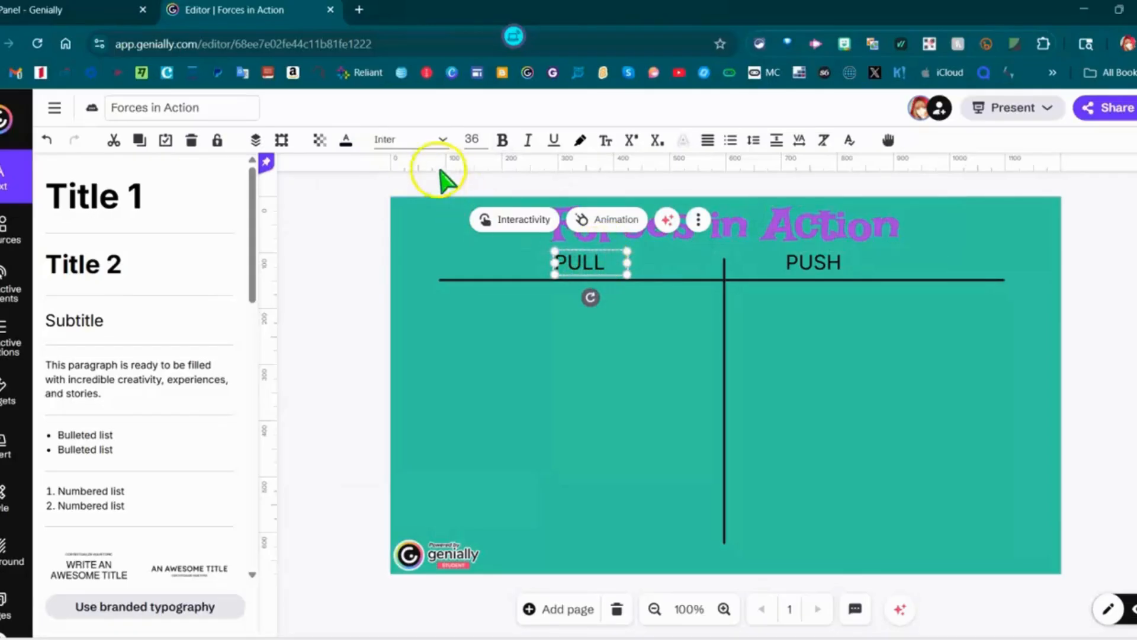
pyautogui.click(346, 140)
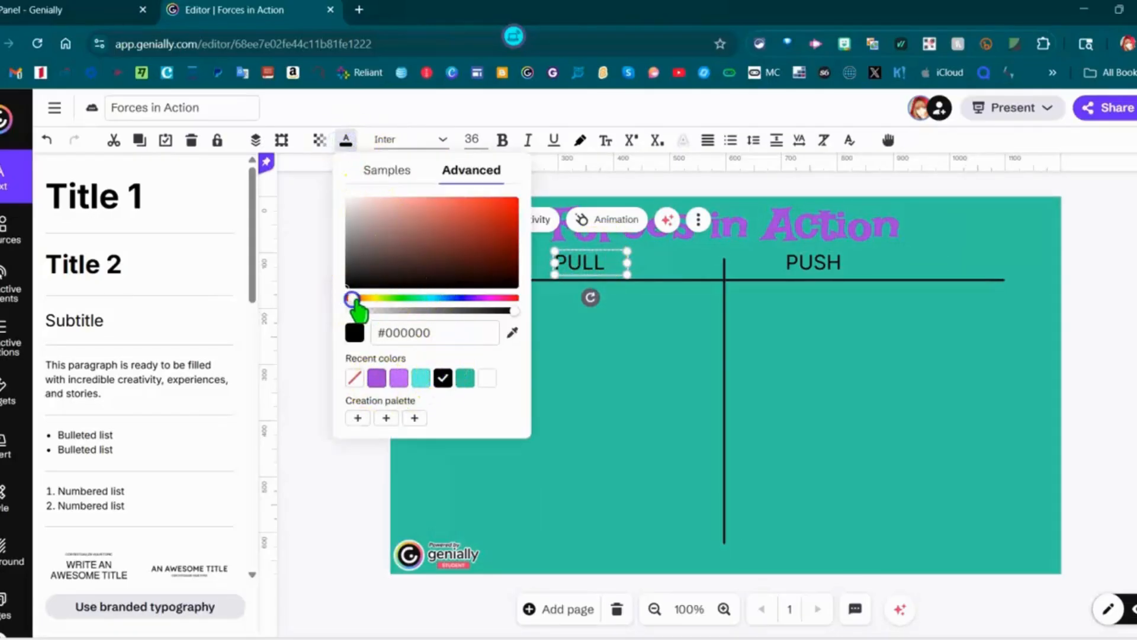
pyautogui.moveTo(353, 299); pyautogui.dragTo(372, 298)
pyautogui.click(460, 203)
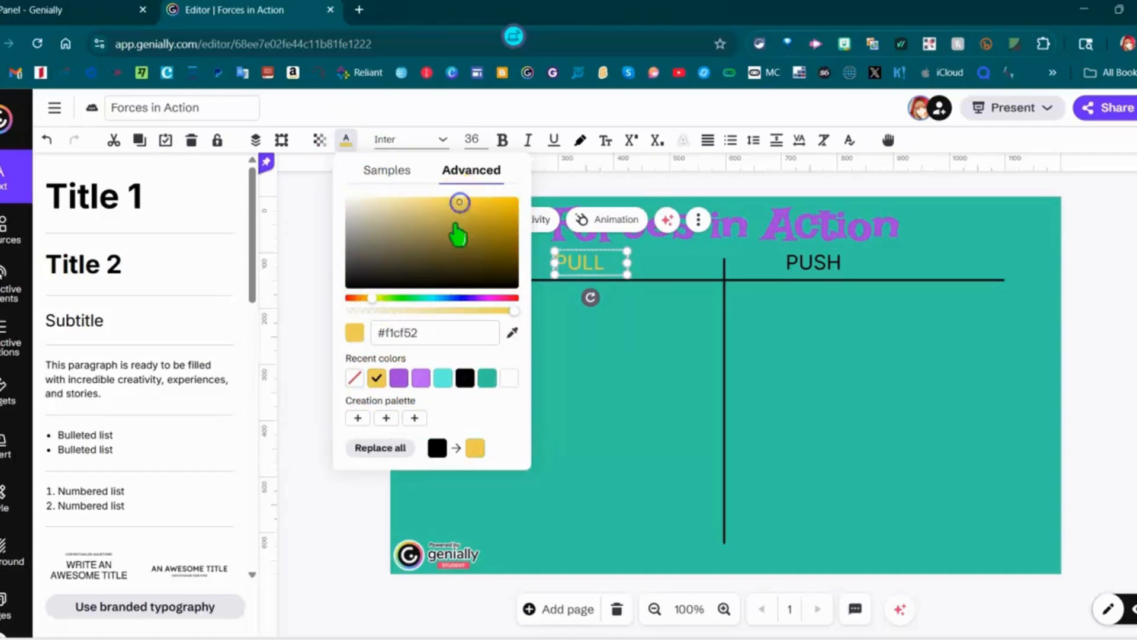
# - Change the PUSH label's text colour to orange, #f8a01e
pyautogui.click(800, 263)
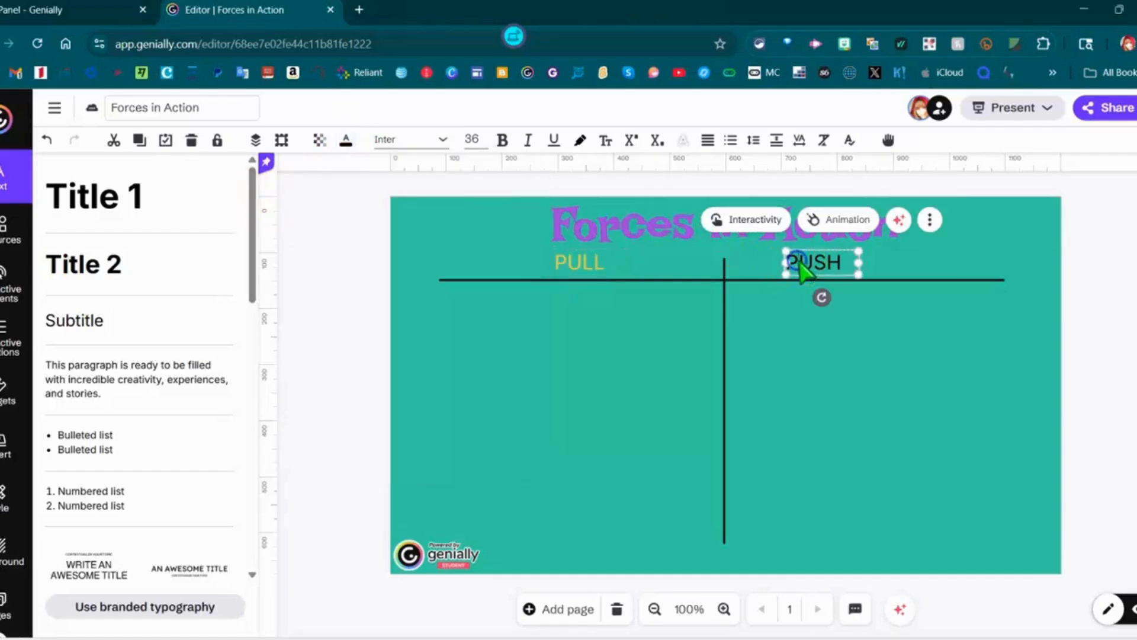
pyautogui.click(347, 141)
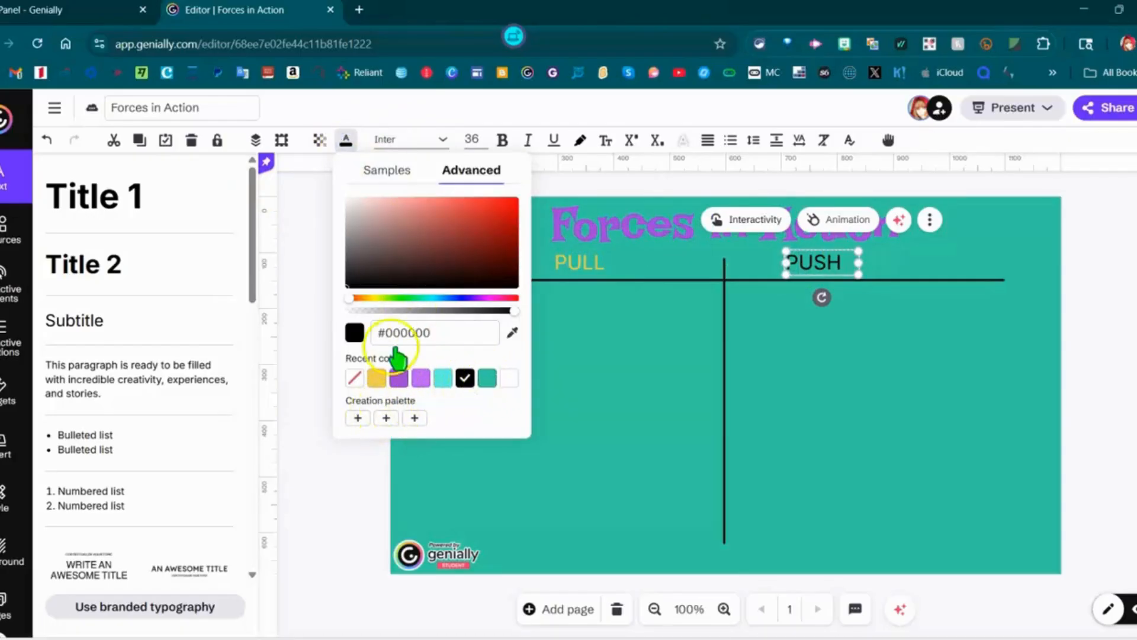
pyautogui.moveTo(353, 299); pyautogui.dragTo(388, 309)
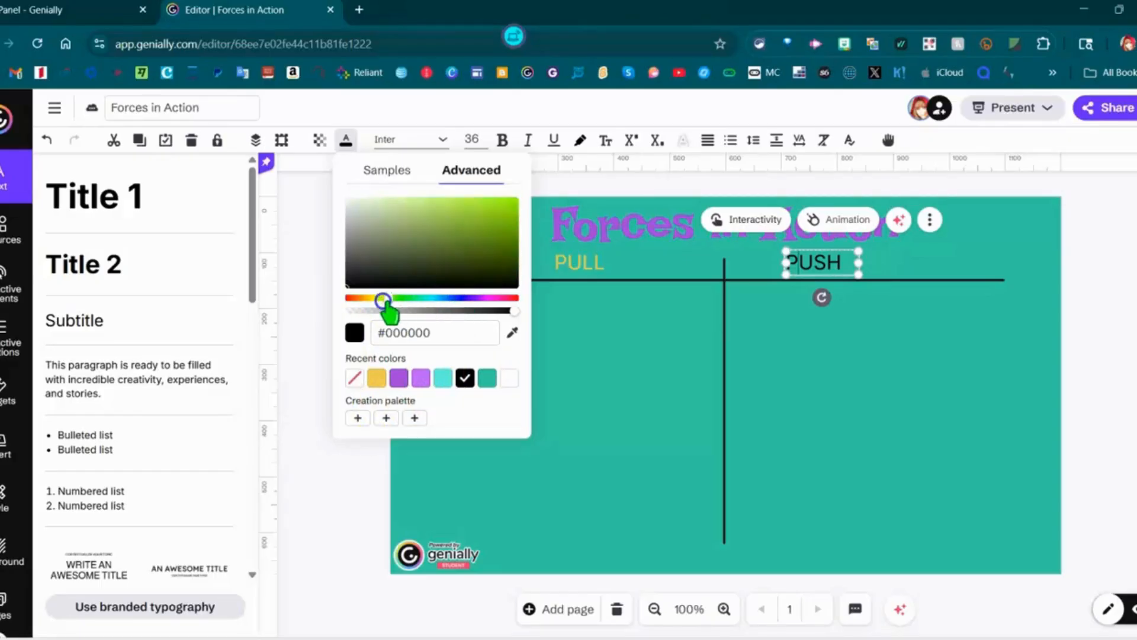
pyautogui.click(489, 212)
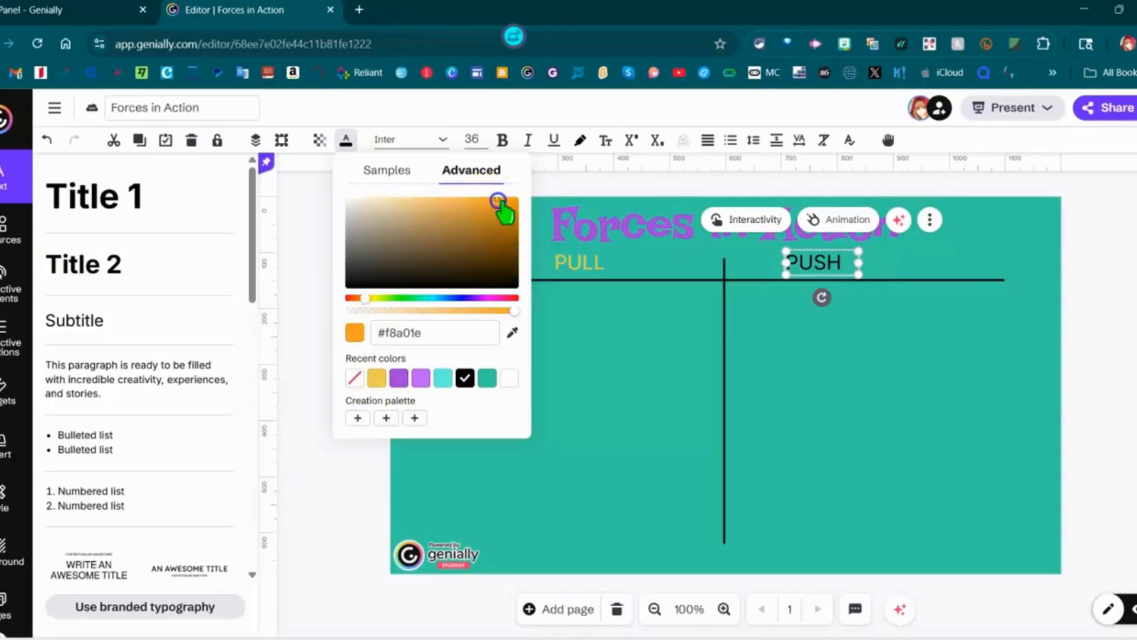
pyautogui.click(648, 326)
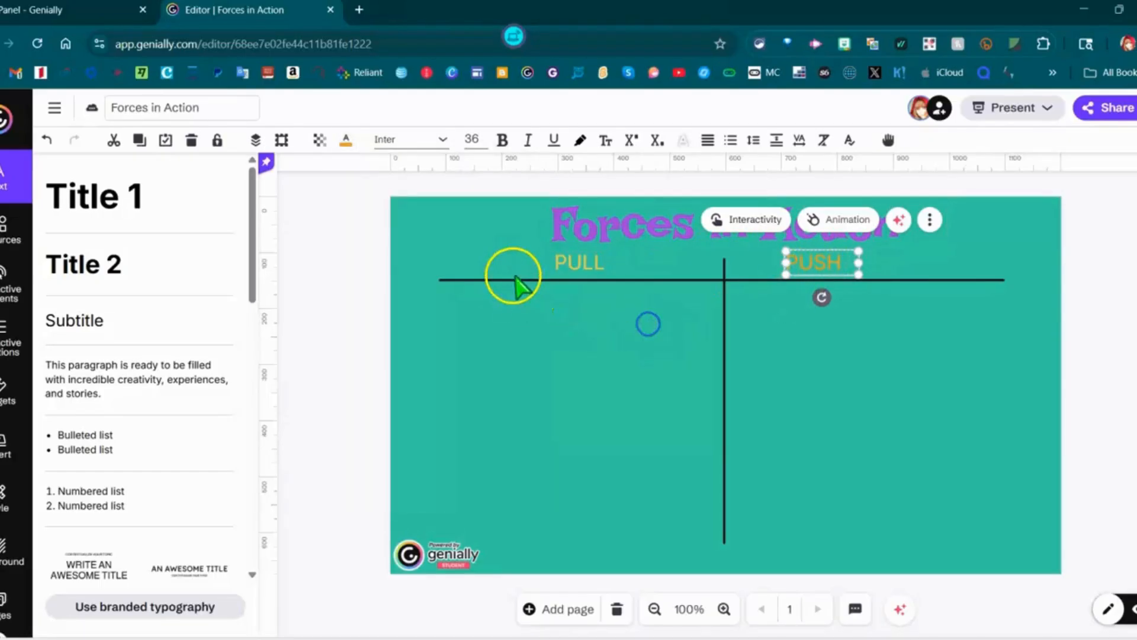
# - Make the PULL and PUSH column labels bold
pyautogui.click(577, 263)
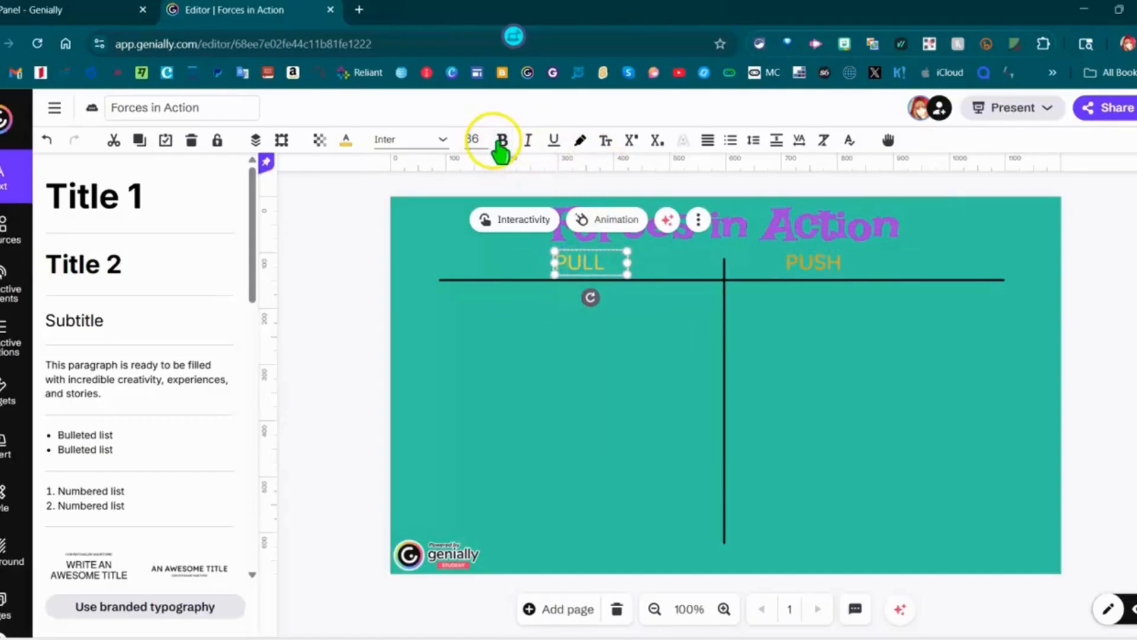
pyautogui.click(513, 156)
pyautogui.click(797, 261)
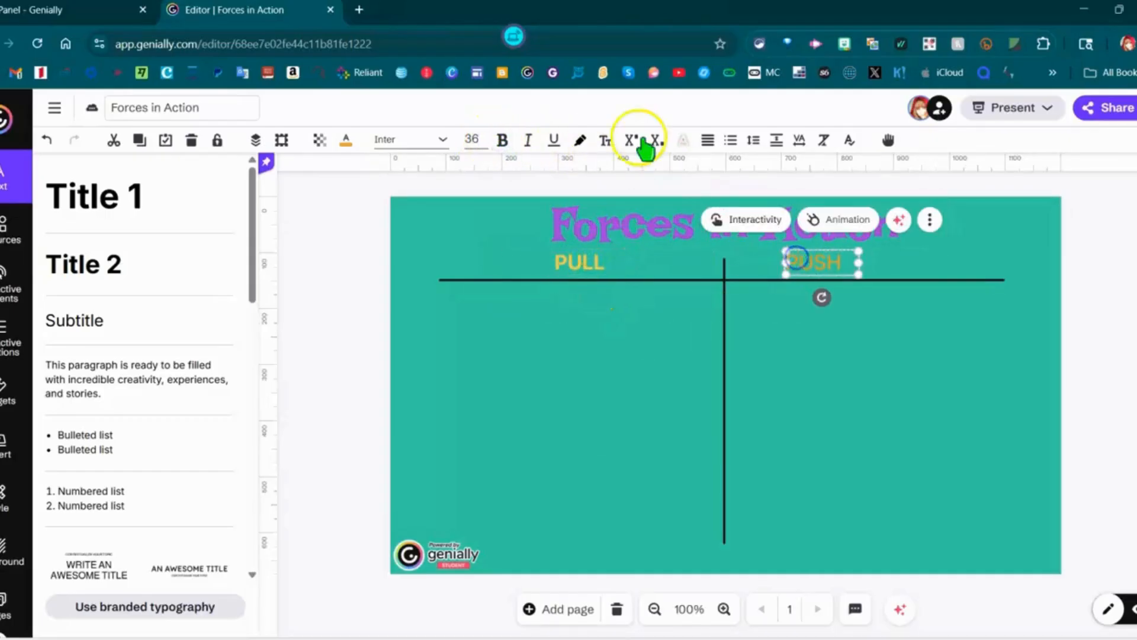
pyautogui.click(501, 140)
# - Change the font of the PUSH and PULL labels to Jockey One
pyautogui.click(407, 141)
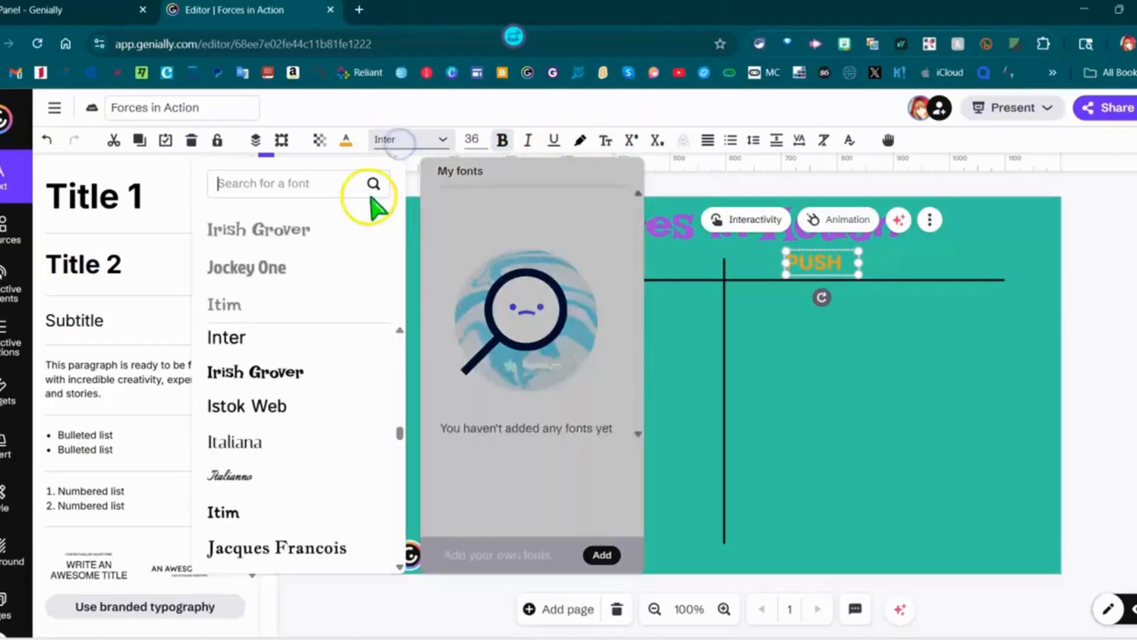
pyautogui.click(261, 270)
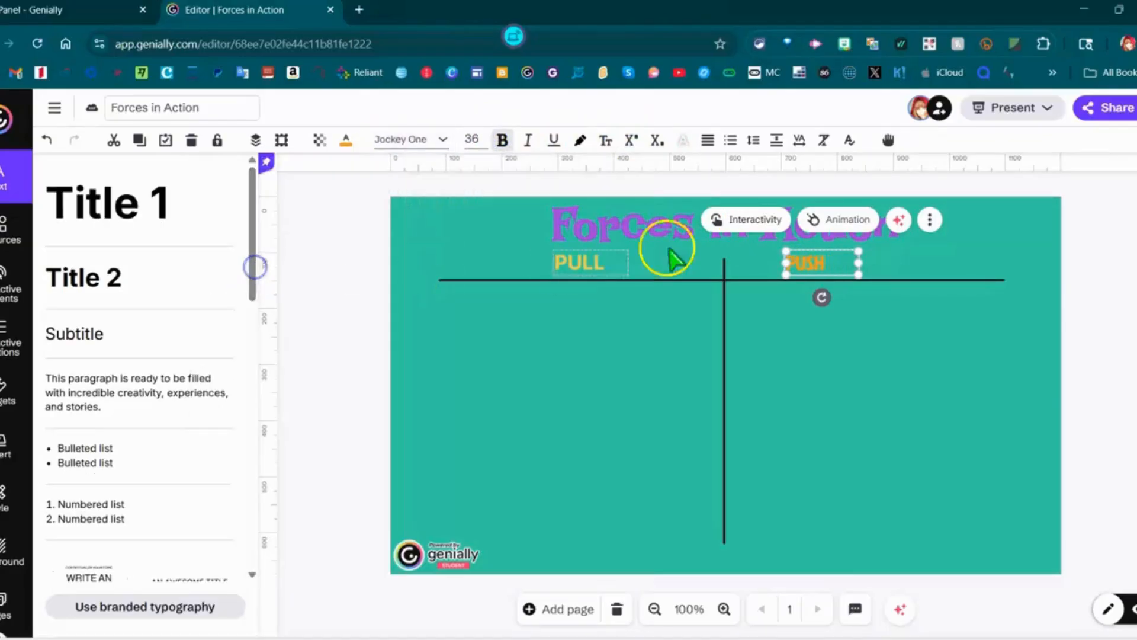
pyautogui.click(577, 265)
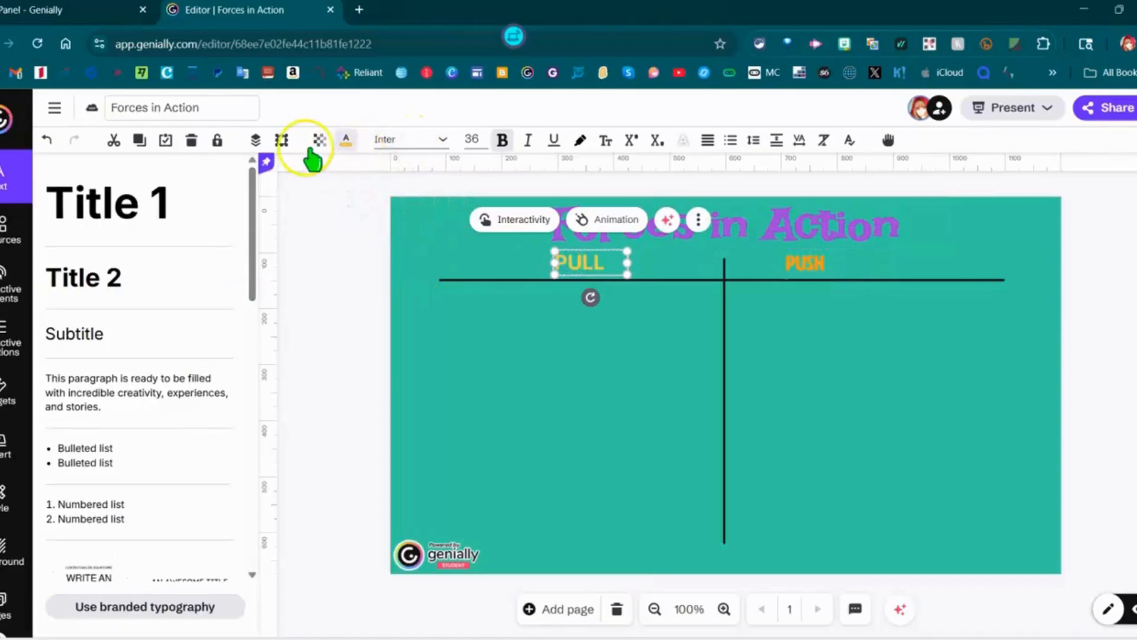
pyautogui.click(382, 140)
pyautogui.click(259, 231)
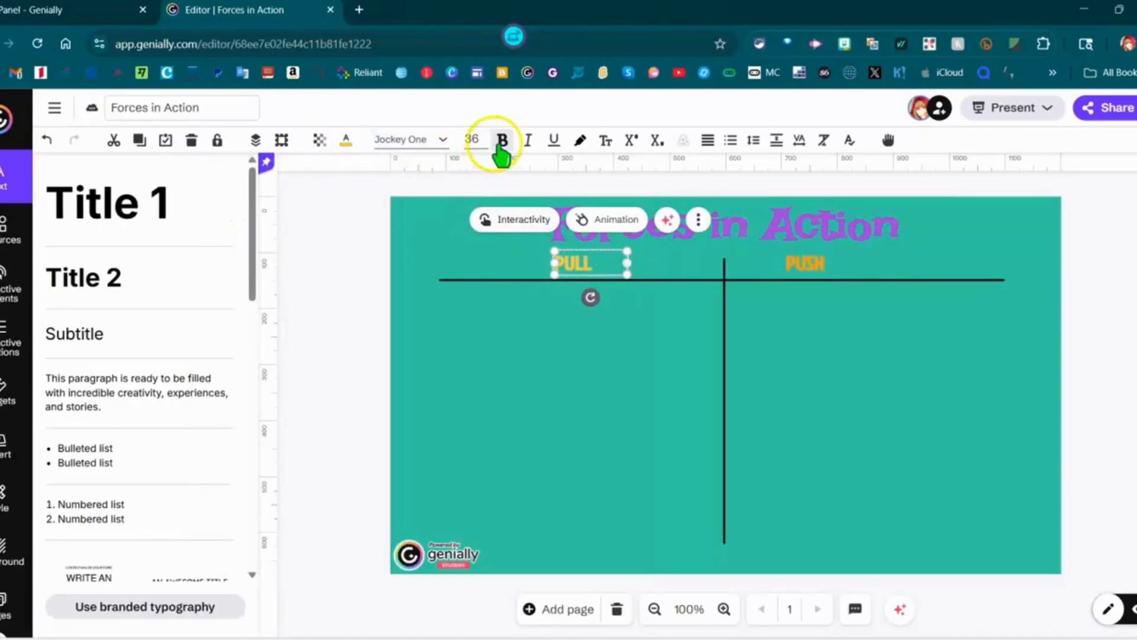
# - Set the PULL and PUSH labels' font size to 55 px and move each back up above the horizontal line
pyautogui.click(472, 140)
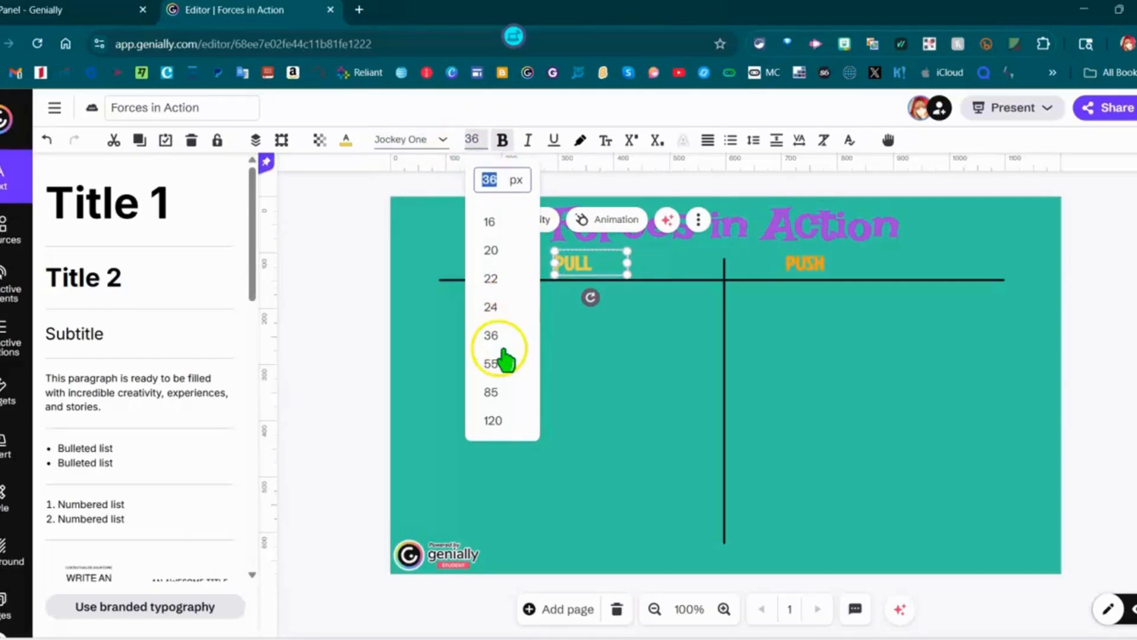
pyautogui.click(491, 364)
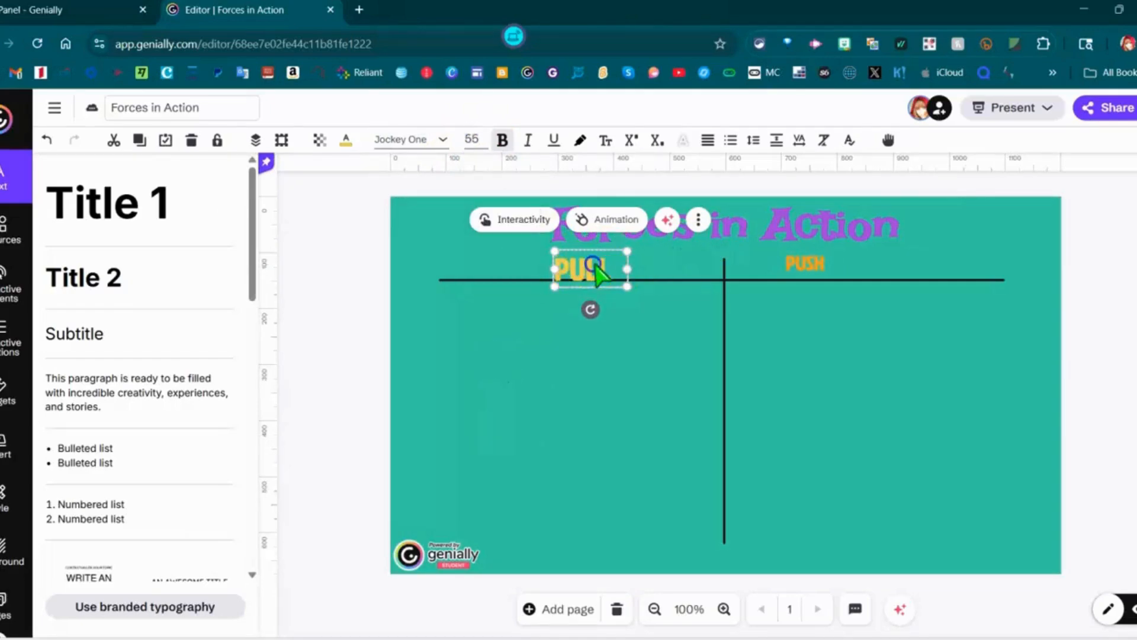
pyautogui.moveTo(590, 259); pyautogui.dragTo(592, 261)
pyautogui.click(784, 258)
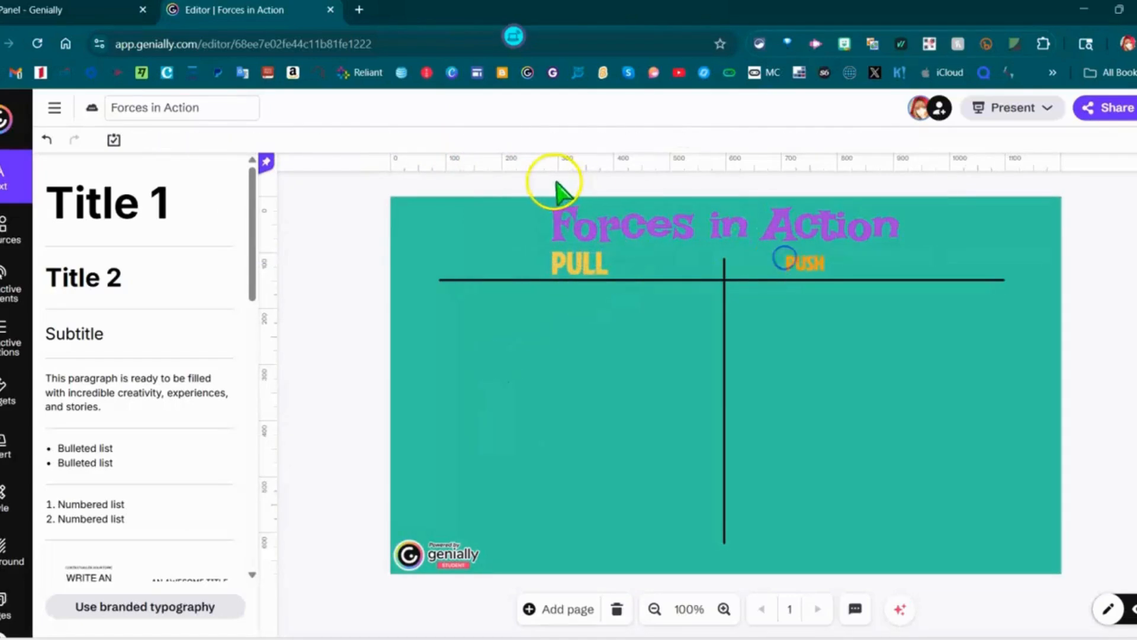
pyautogui.click(787, 273)
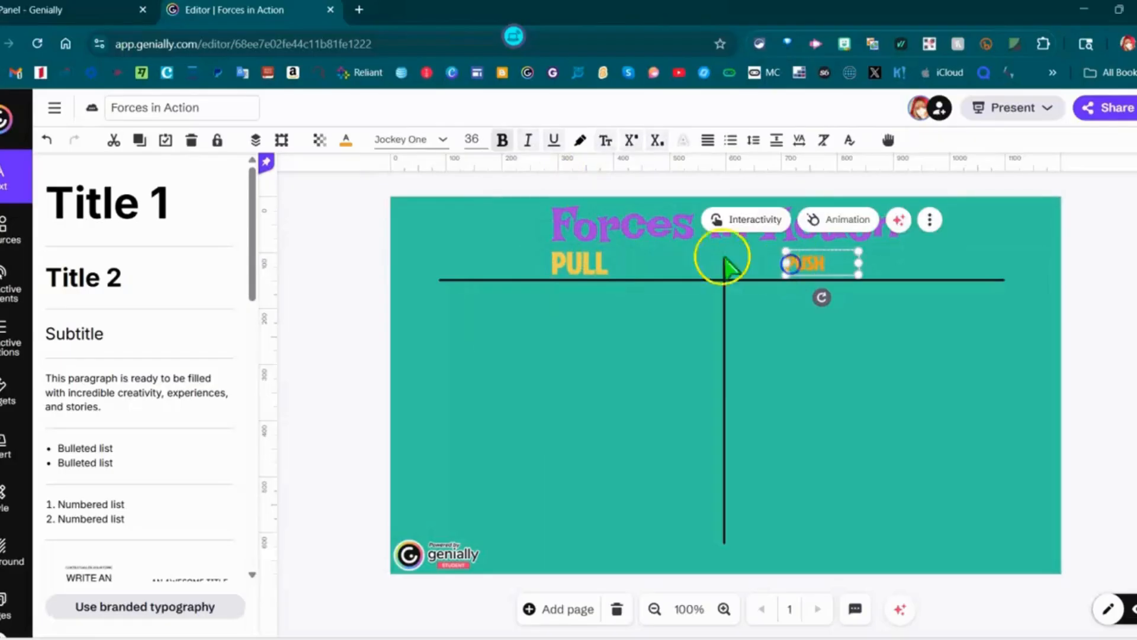
pyautogui.click(473, 140)
pyautogui.click(491, 364)
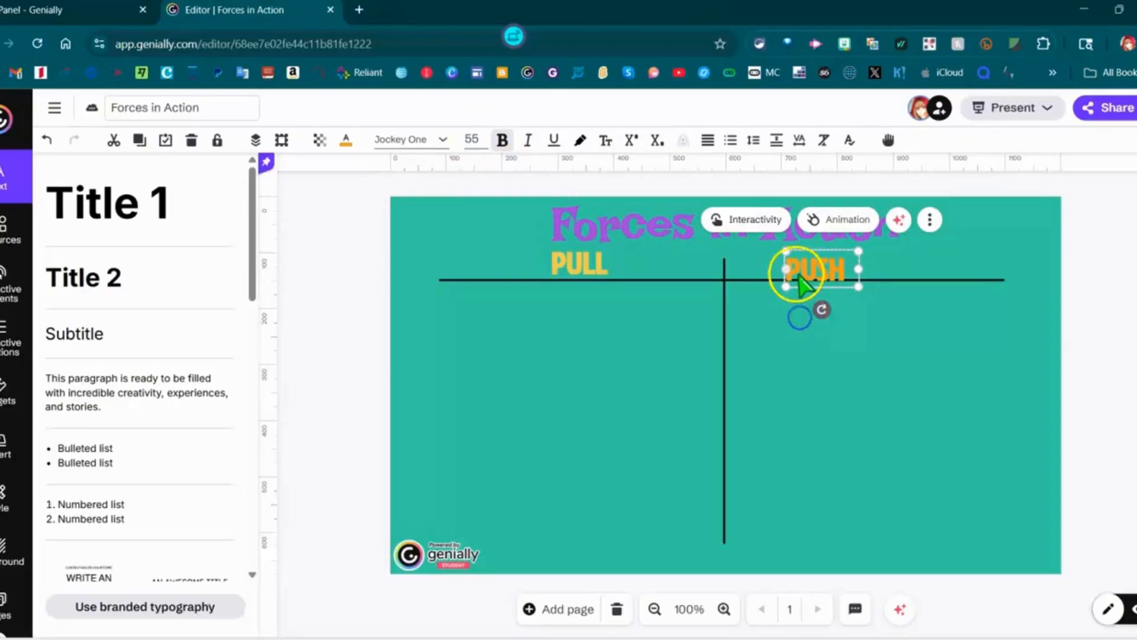
pyautogui.moveTo(799, 274); pyautogui.dragTo(814, 265)
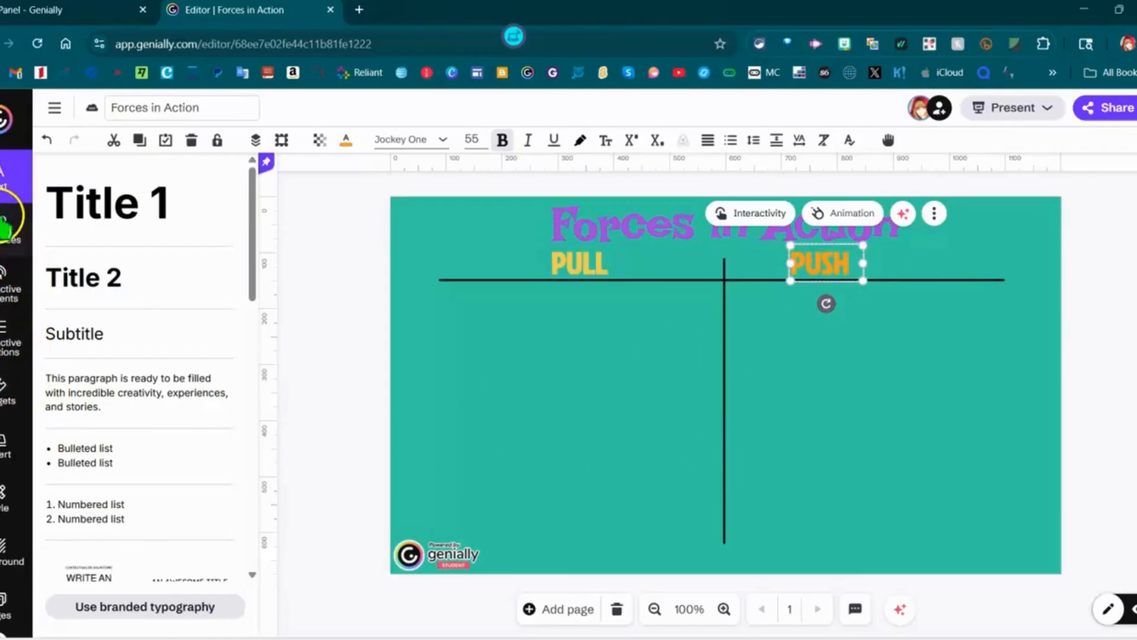
# - Search the image resources for "horse pull wagon"
pyautogui.click(3, 224)
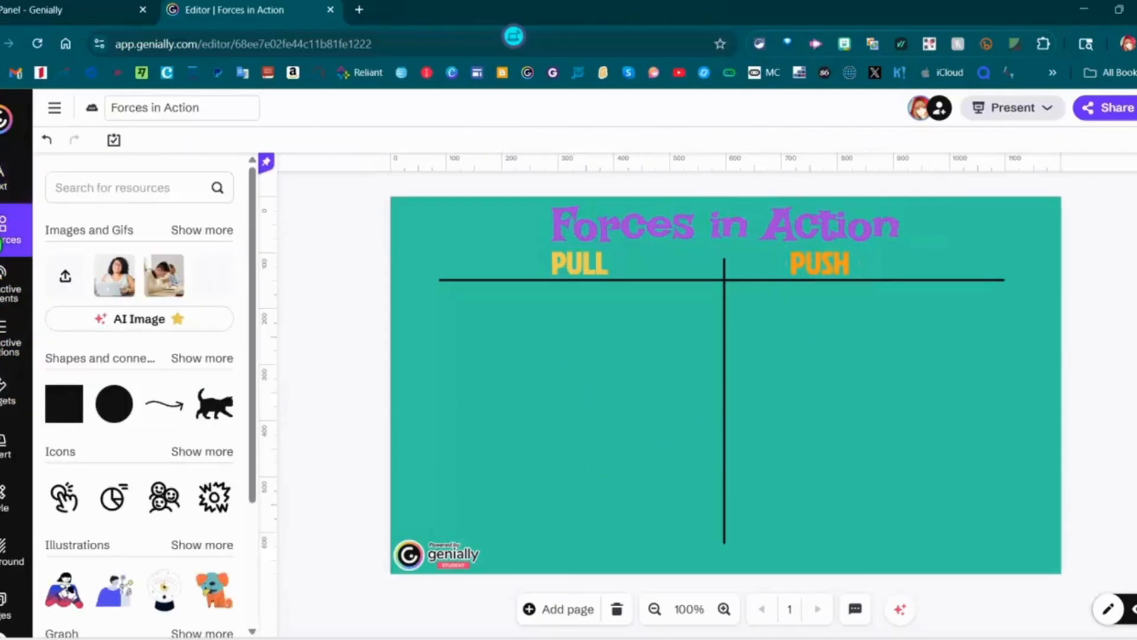
pyautogui.click(98, 232)
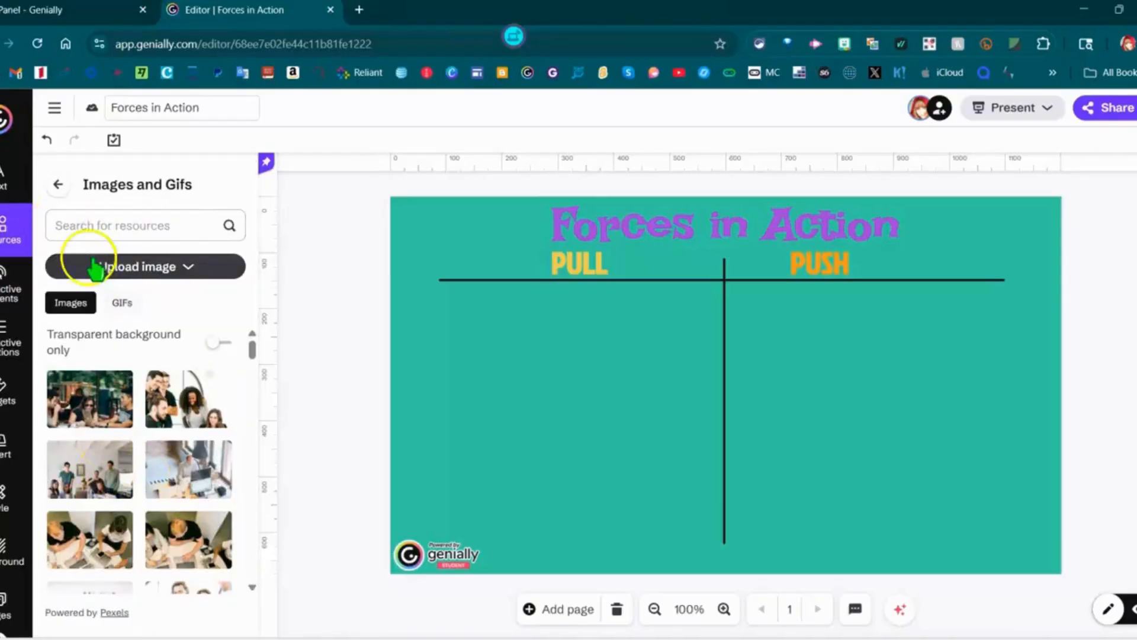
pyautogui.click(77, 228)
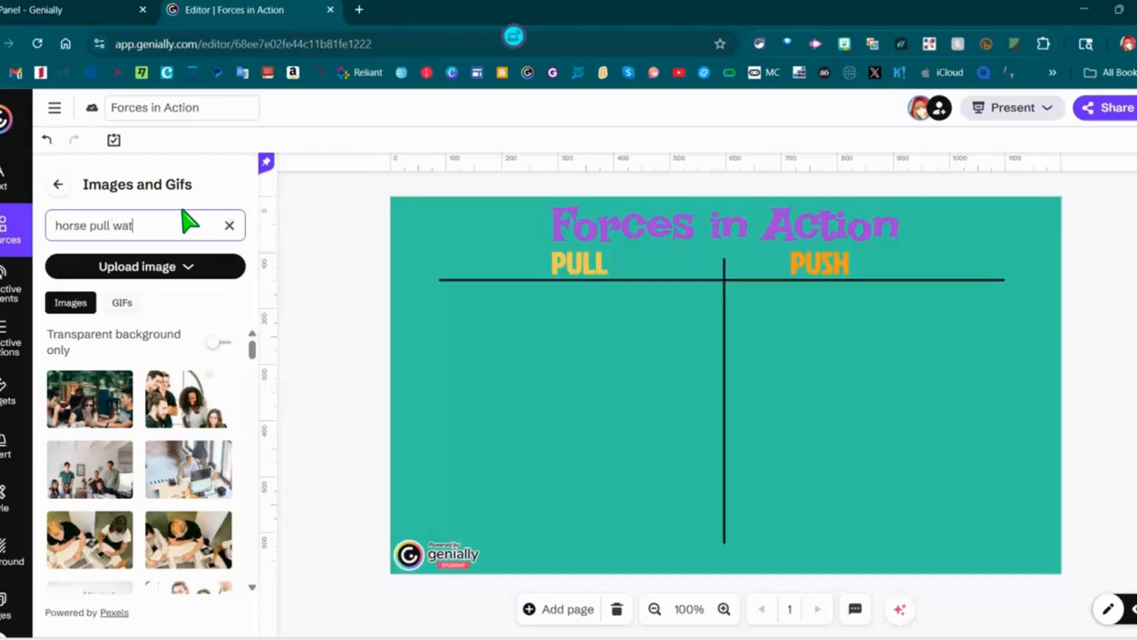
pyautogui.press('Return')
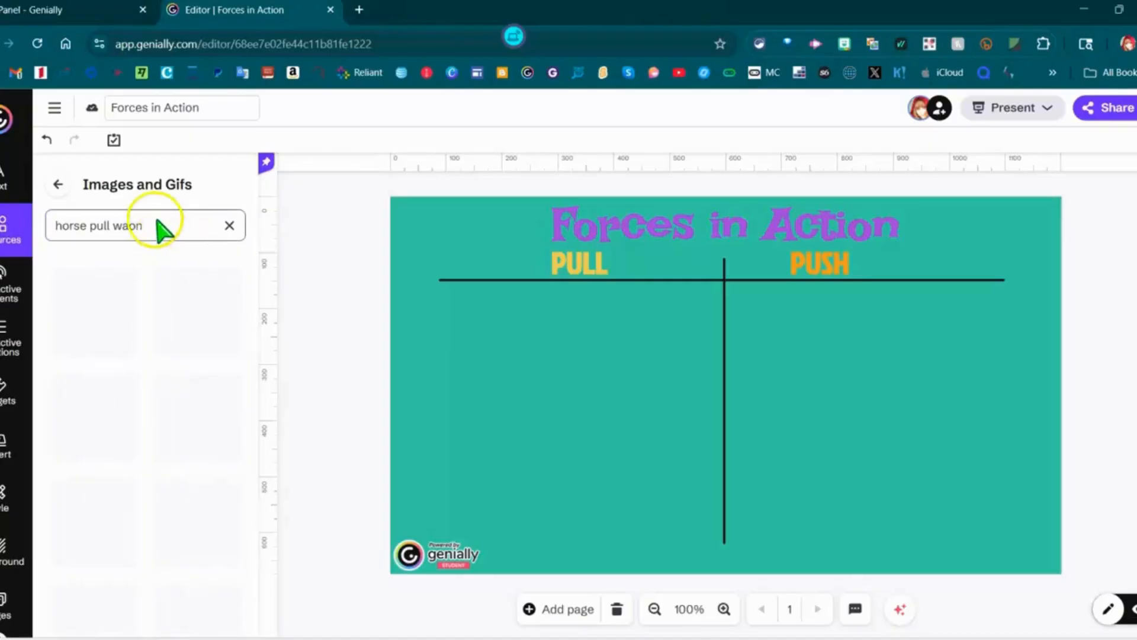
pyautogui.tripleClick(157, 222)
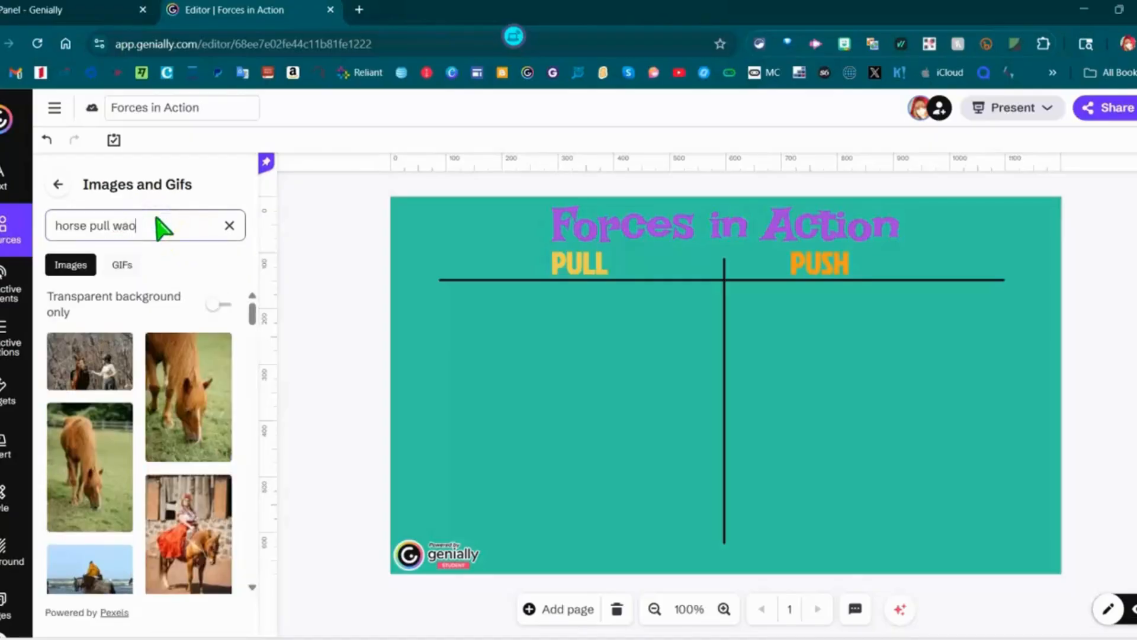
pyautogui.write('horse pull wagon')
pyautogui.press('Return')
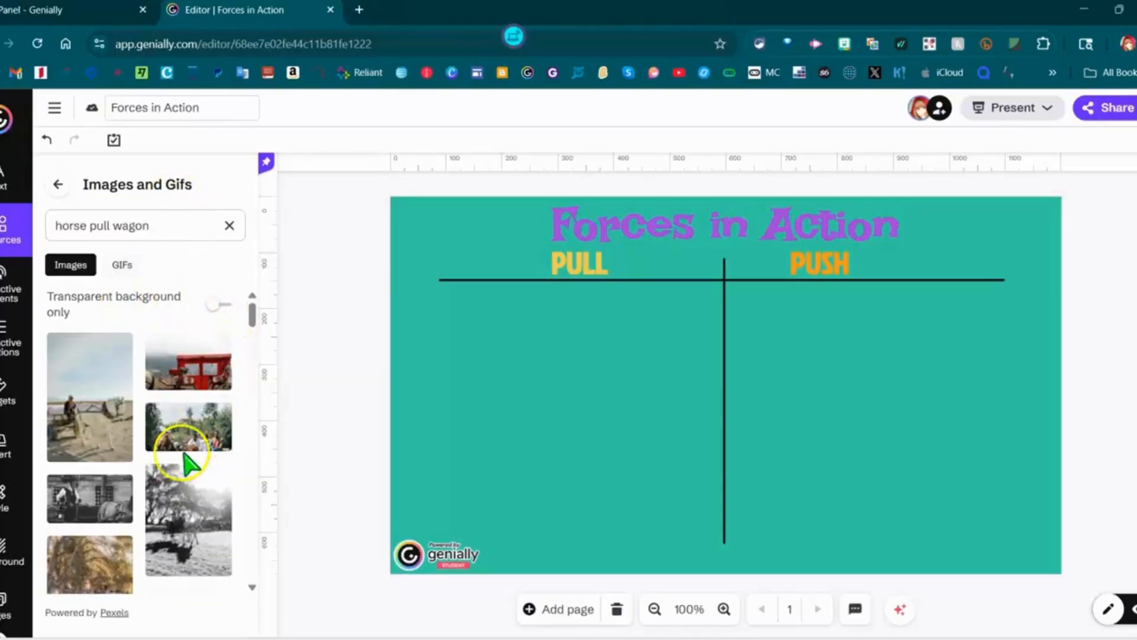
# - Insert the portrait photo of the horse-drawn carriage under trees, shrink it to a thumbnail and place it low in the PUSH column
pyautogui.scroll(-1, 188, 463)
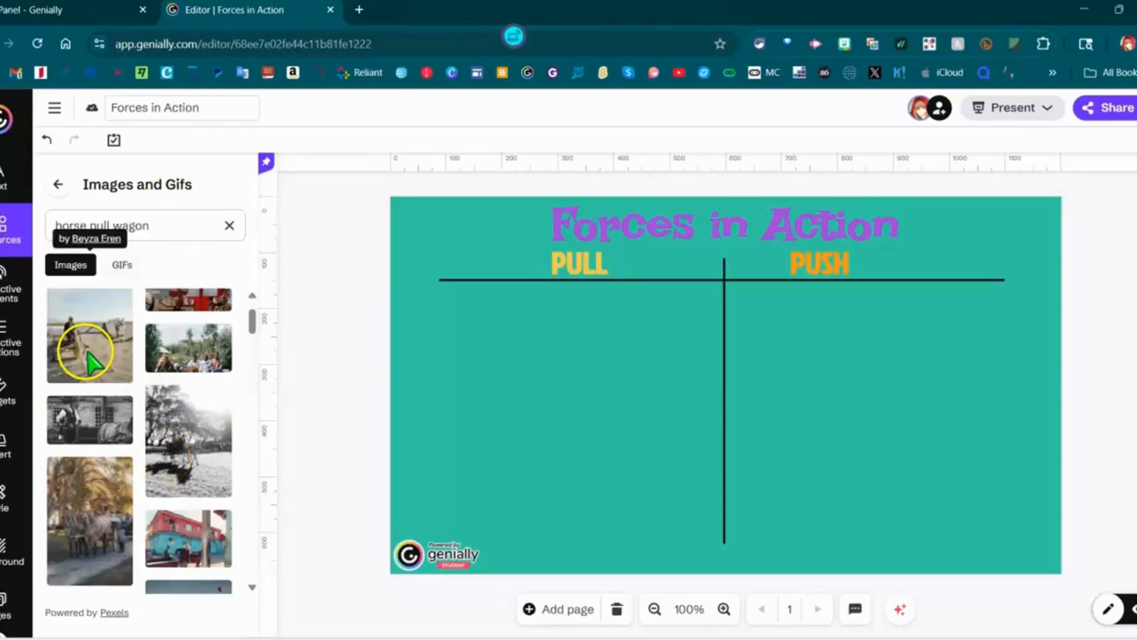
pyautogui.scroll(-3, 97, 414)
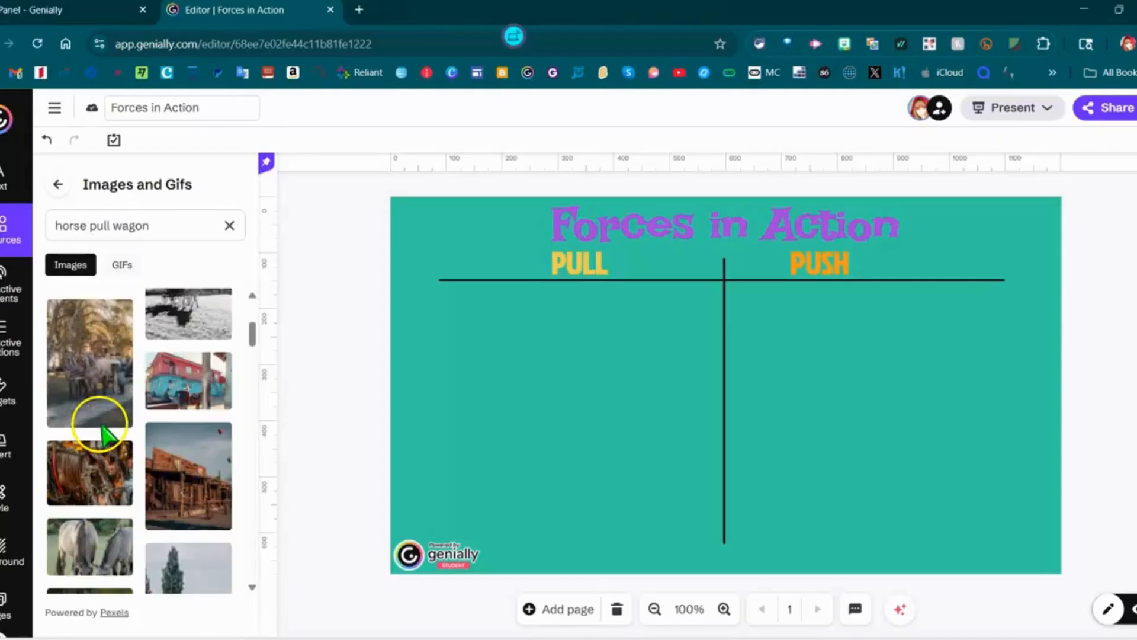
pyautogui.click(94, 389)
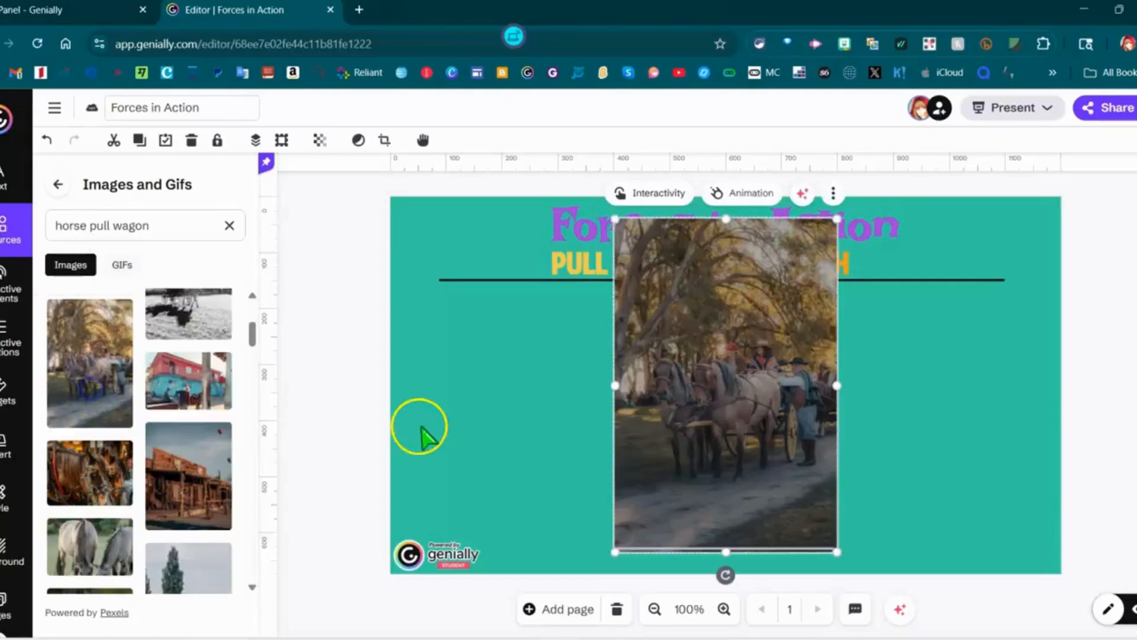
pyautogui.moveTo(614, 219); pyautogui.dragTo(746, 507)
pyautogui.moveTo(815, 510); pyautogui.dragTo(790, 479)
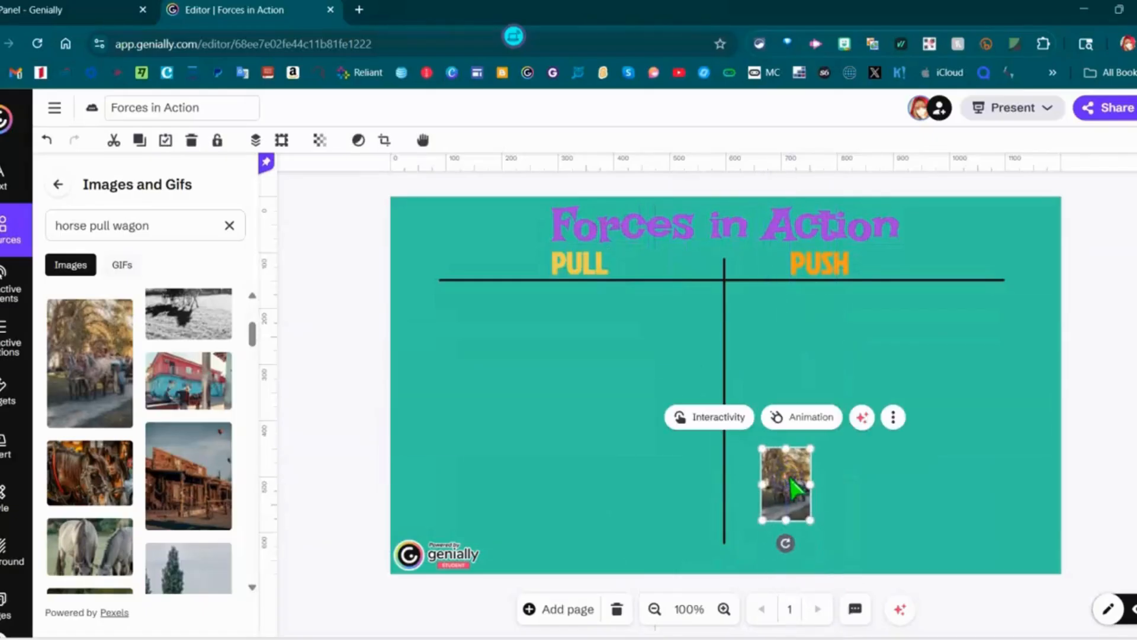
pyautogui.click(868, 478)
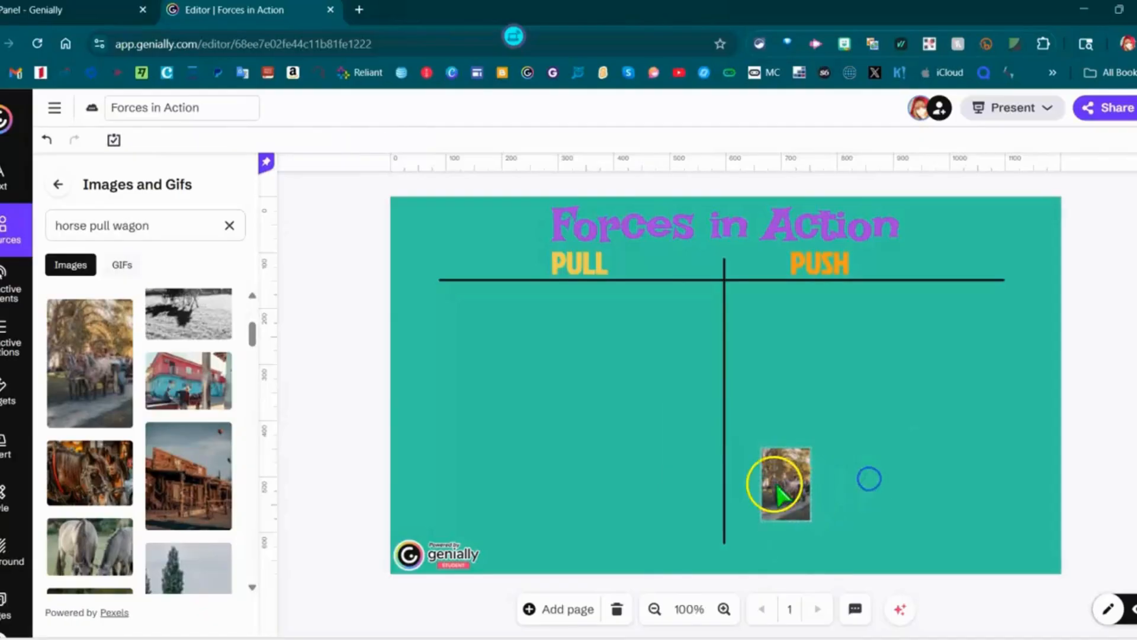
pyautogui.moveTo(787, 490)
pyautogui.mouseDown()
pyautogui.moveTo(758, 458)
pyautogui.moveTo(610, 471)
pyautogui.moveTo(832, 497)
pyautogui.moveTo(601, 473)
pyautogui.moveTo(805, 493)
pyautogui.mouseUp()
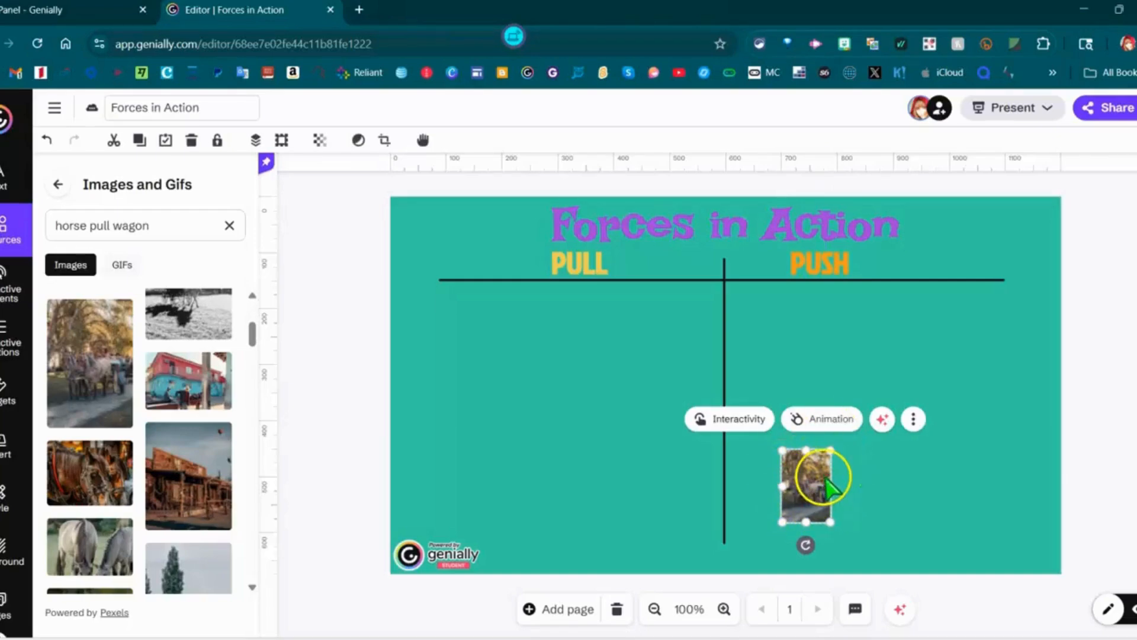
# - Make the carriage photo draggable in view mode and test dragging it between the columns in the preview
pyautogui.click(422, 141)
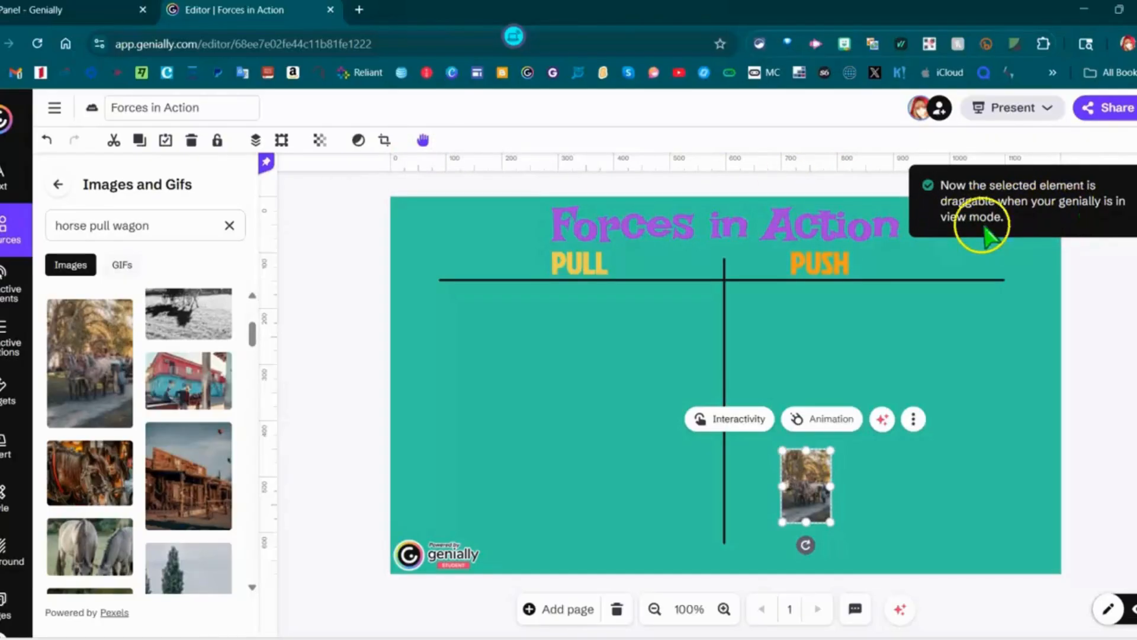
pyautogui.click(604, 484)
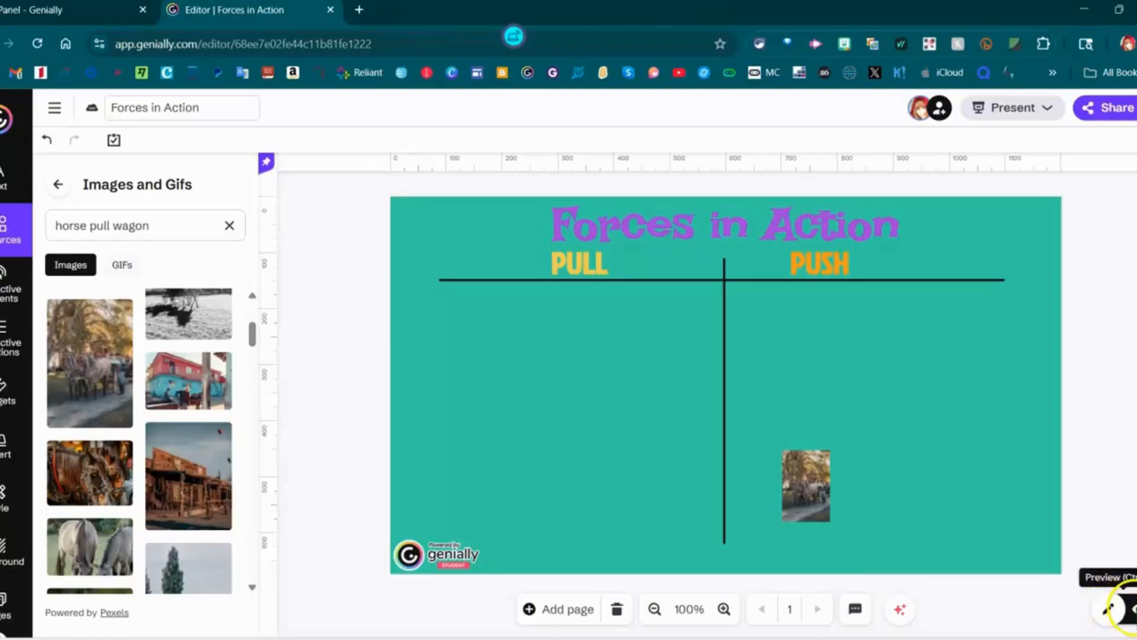
pyautogui.click(1127, 610)
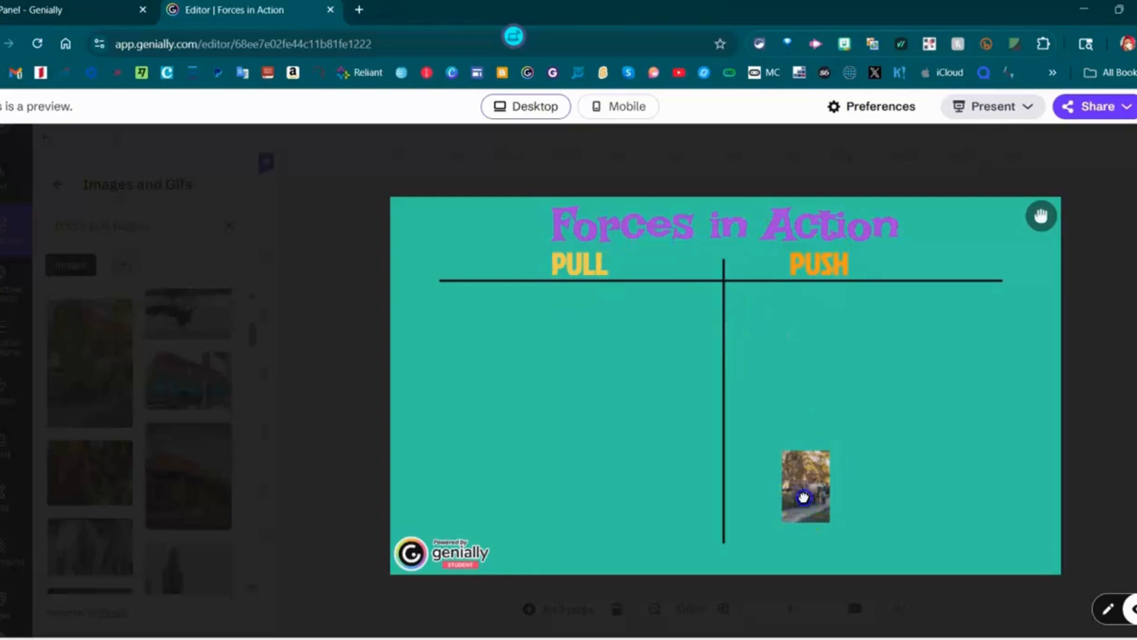
pyautogui.moveTo(803, 498); pyautogui.dragTo(584, 476)
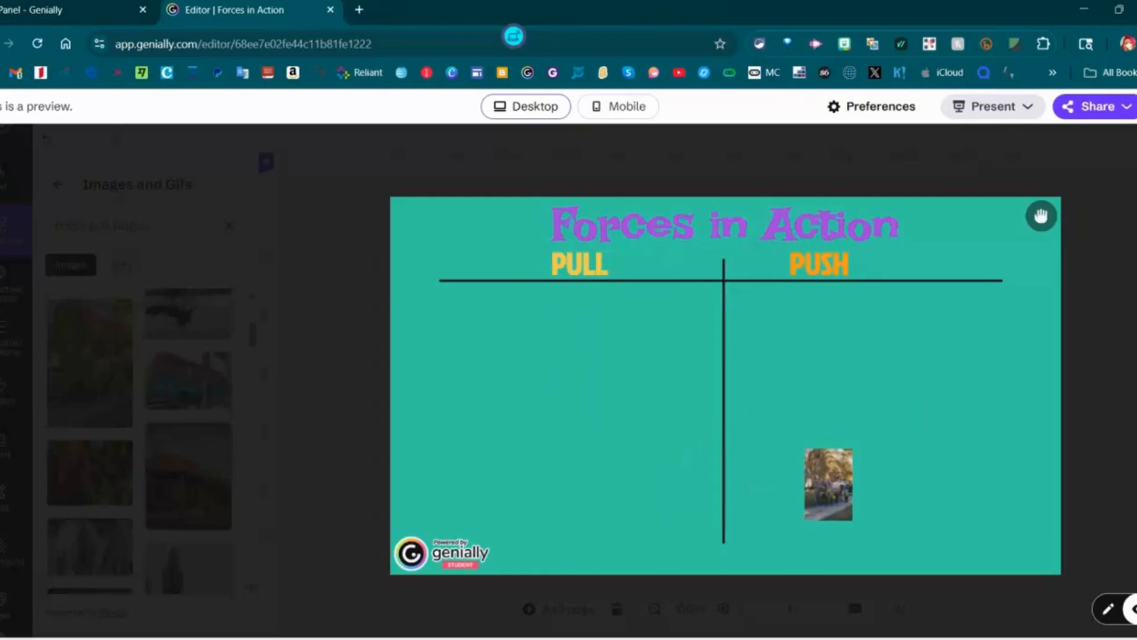
pyautogui.click(1128, 610)
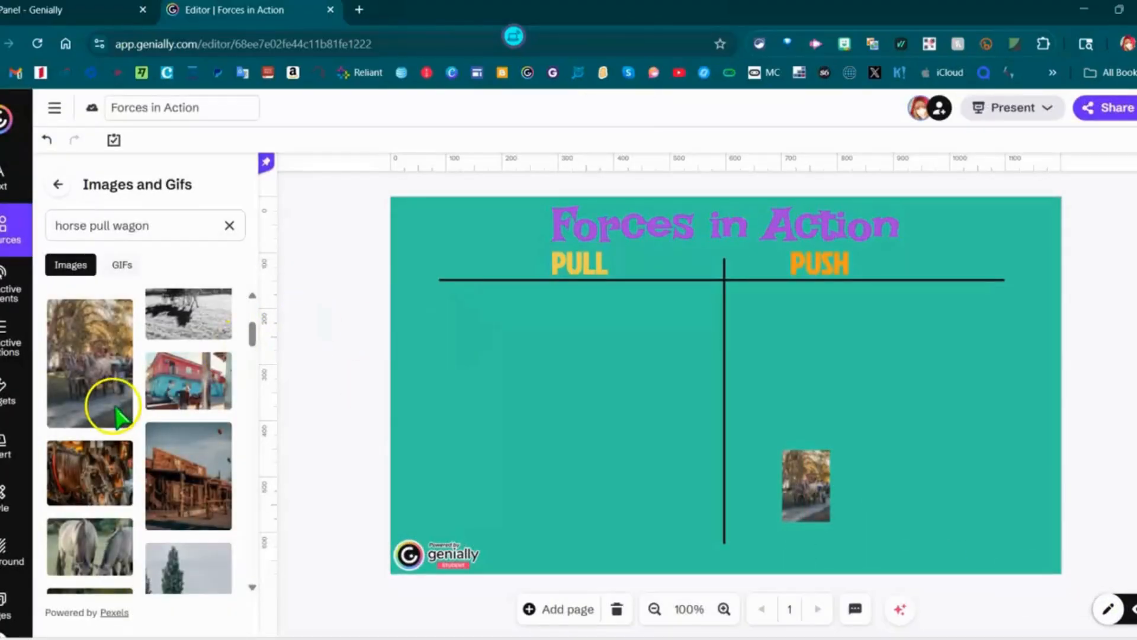
# - Search the images for "push door", insert the photo of a finger pressing a doorbell and place it as a thumbnail low in the PULL column
pyautogui.tripleClick(119, 222)
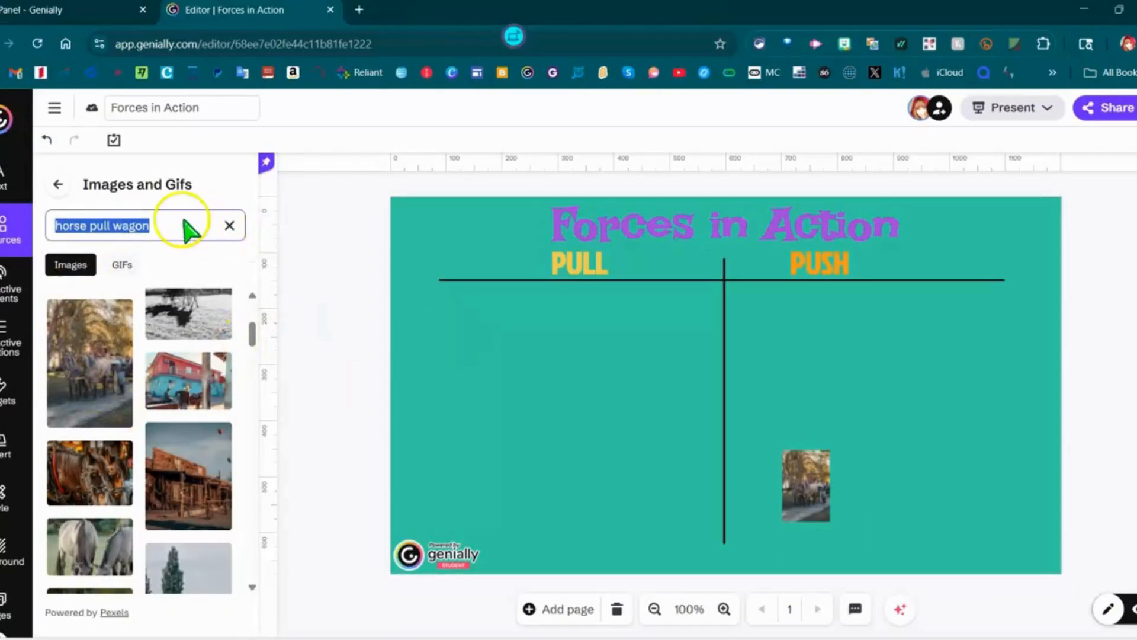
pyautogui.moveTo(178, 225); pyautogui.dragTo(52, 225)
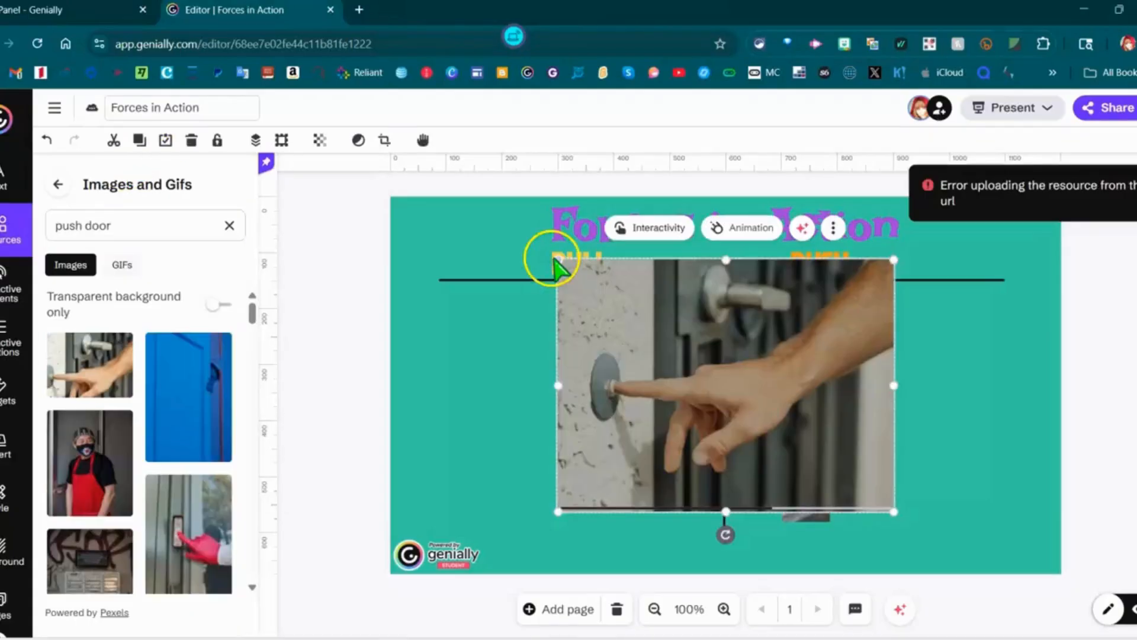
pyautogui.moveTo(553, 254); pyautogui.dragTo(780, 426)
pyautogui.moveTo(844, 474); pyautogui.dragTo(583, 485)
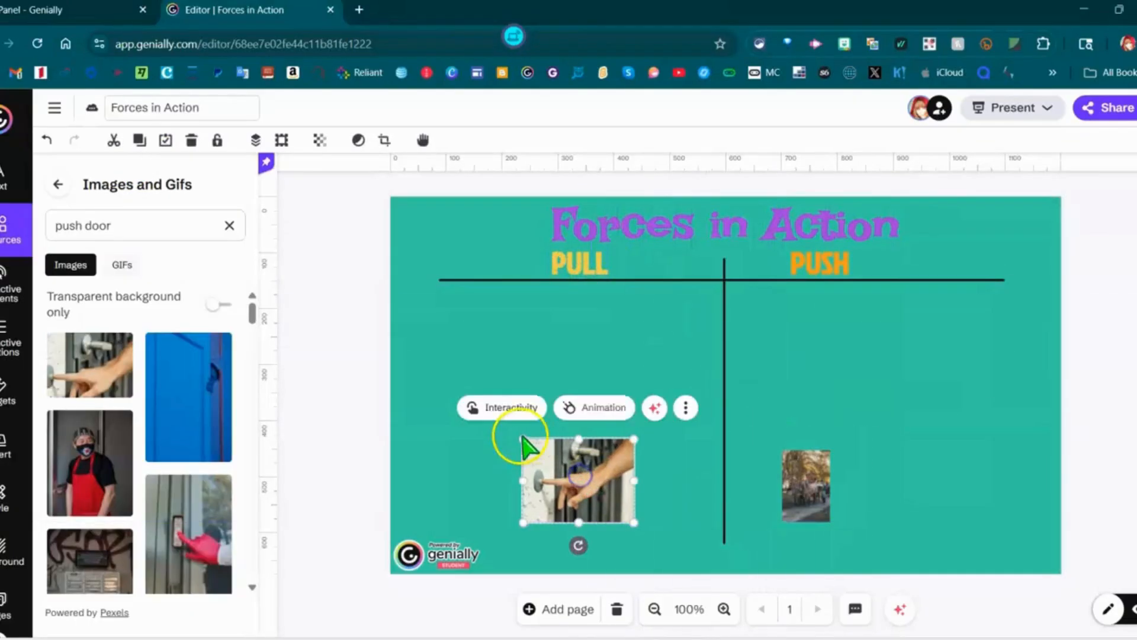
pyautogui.moveTo(521, 439); pyautogui.dragTo(594, 513)
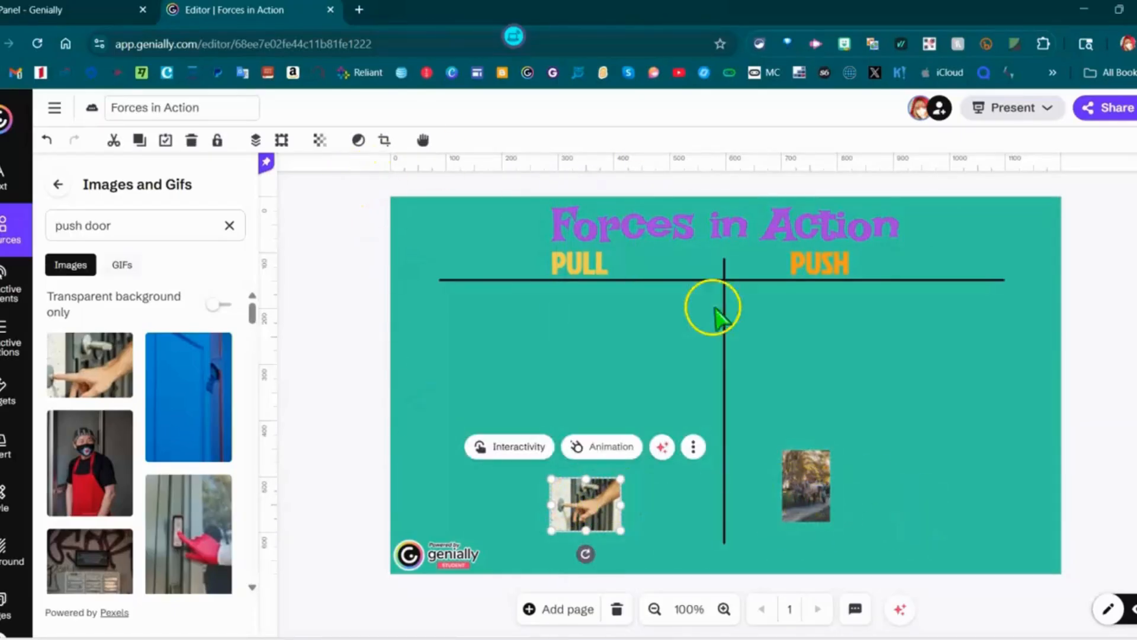
# - Move the carriage photo slightly lower in the PUSH column and make the doorbell photo draggable
pyautogui.moveTo(786, 494); pyautogui.dragTo(808, 517)
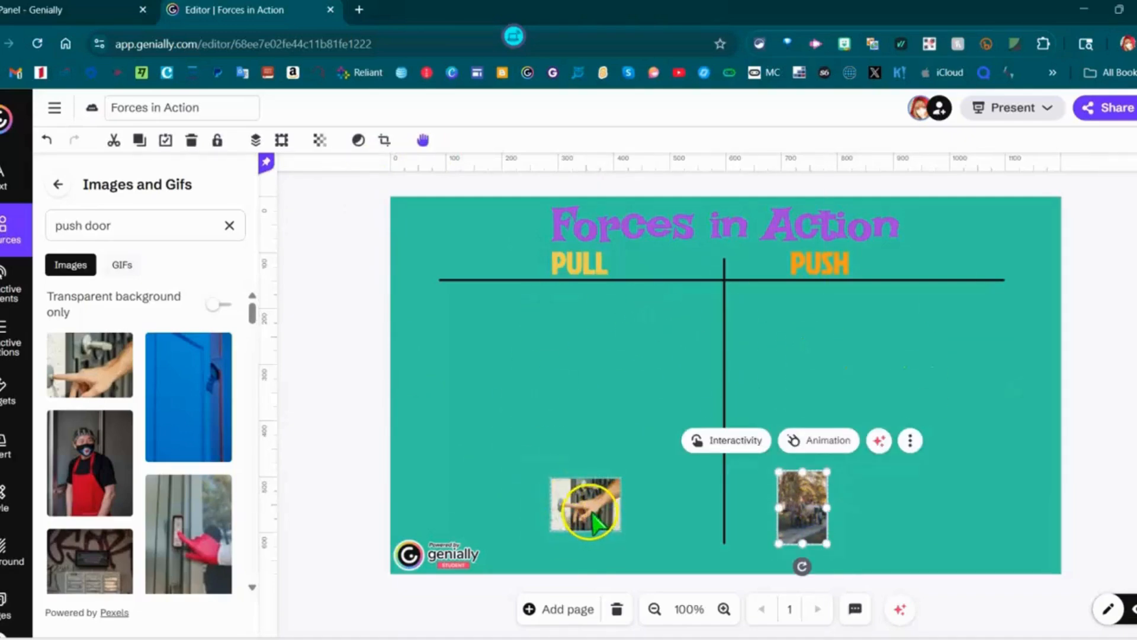
pyautogui.click(597, 508)
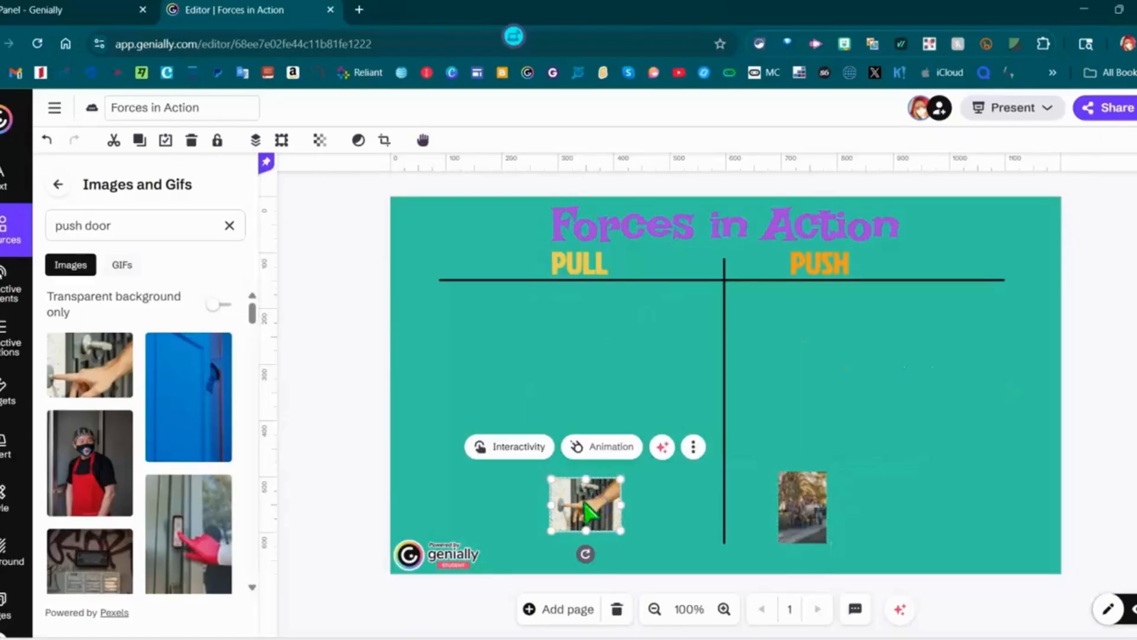
pyautogui.click(423, 140)
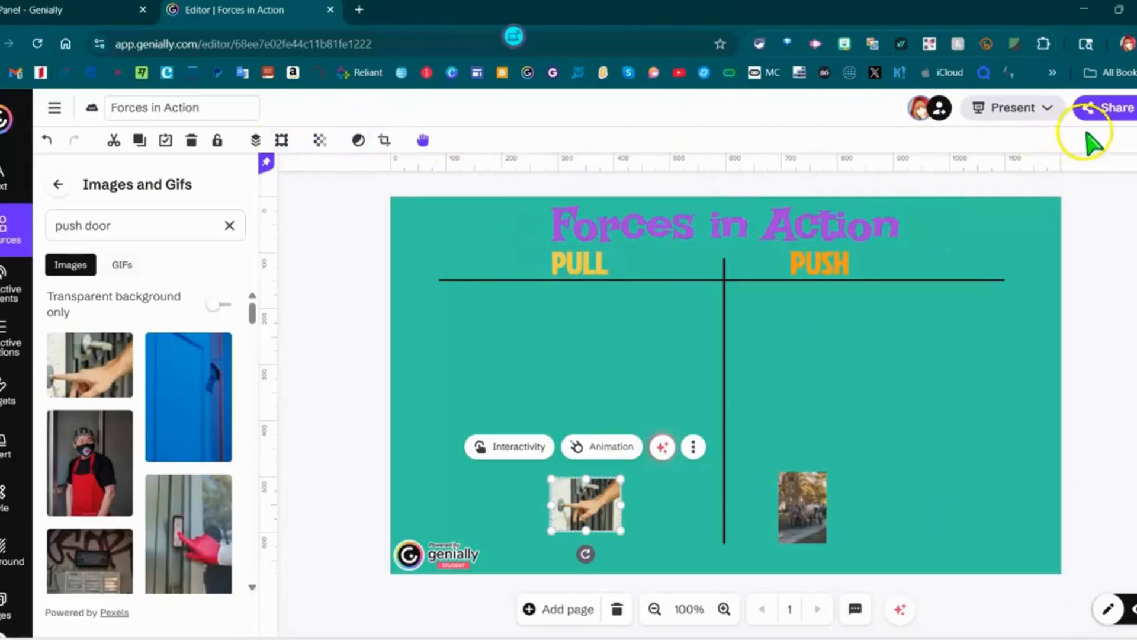
# - Share the creation with anyone with the link and copy its public link
pyautogui.click(1121, 122)
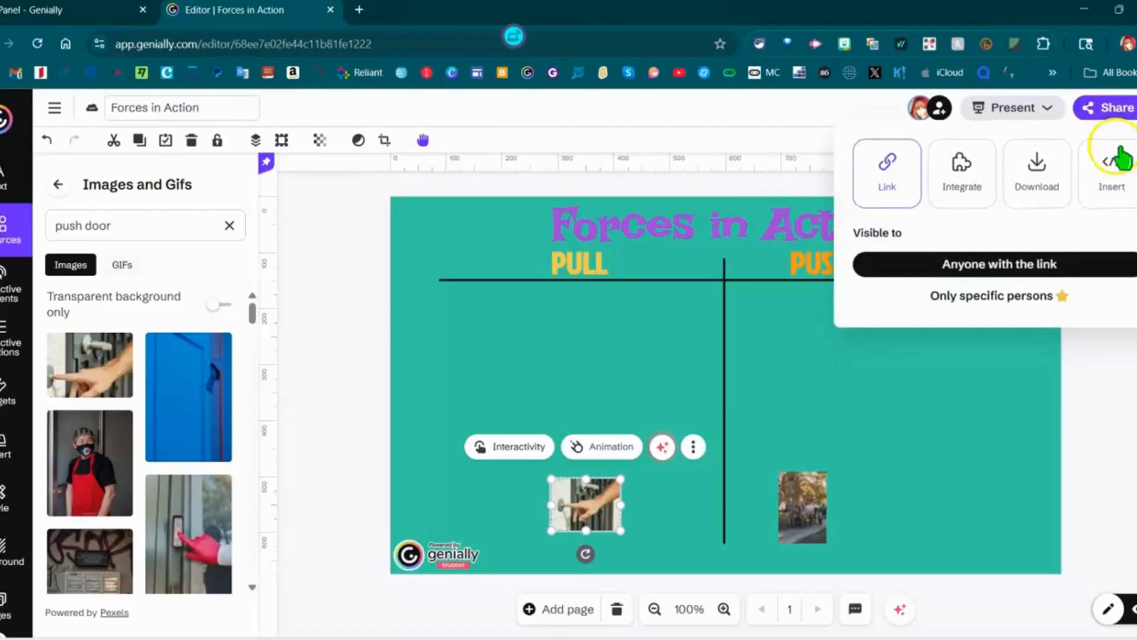
pyautogui.click(998, 266)
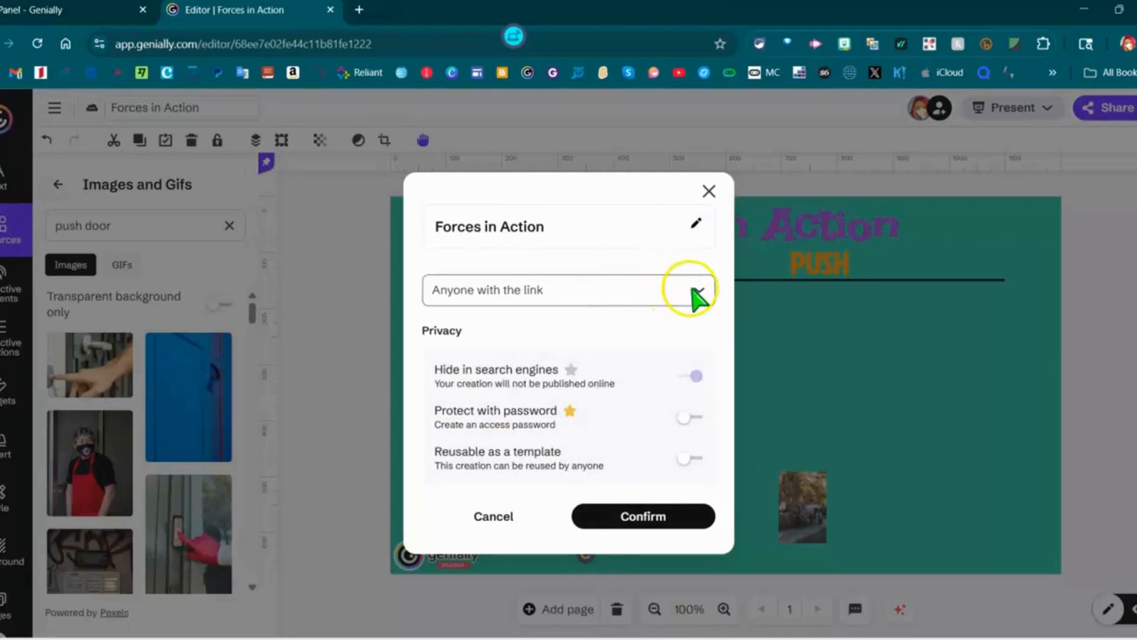
pyautogui.click(659, 517)
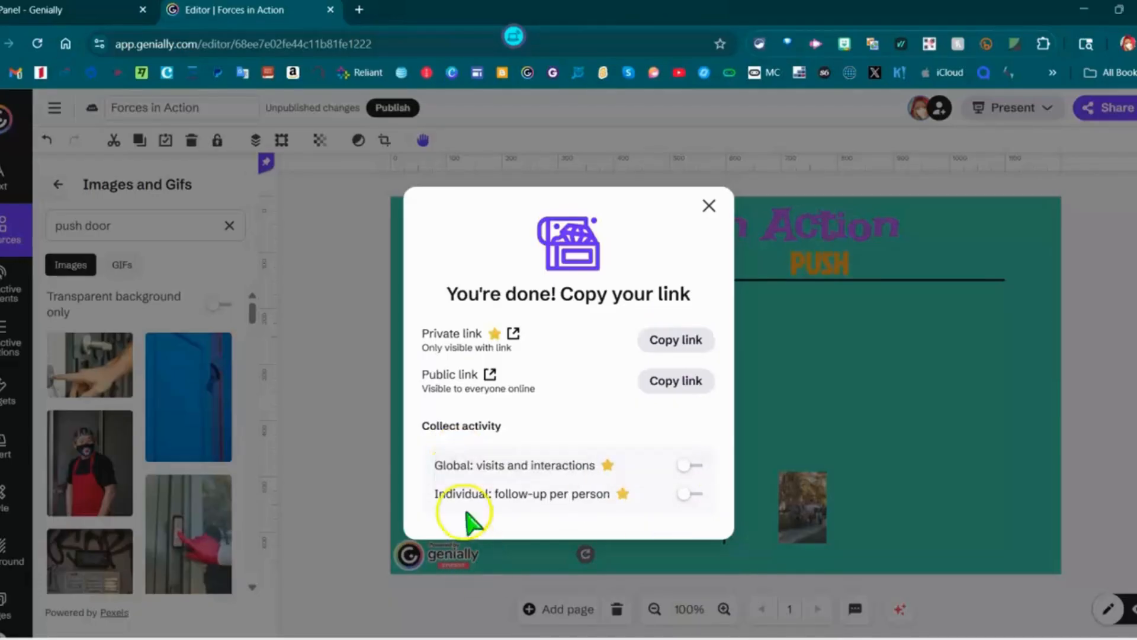
pyautogui.click(674, 383)
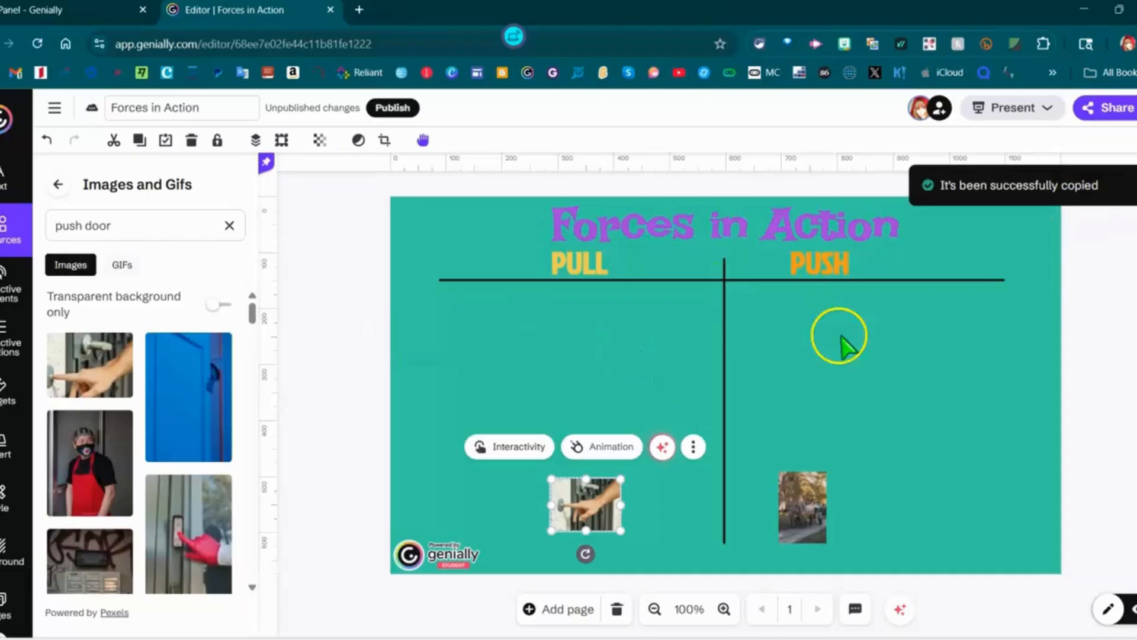